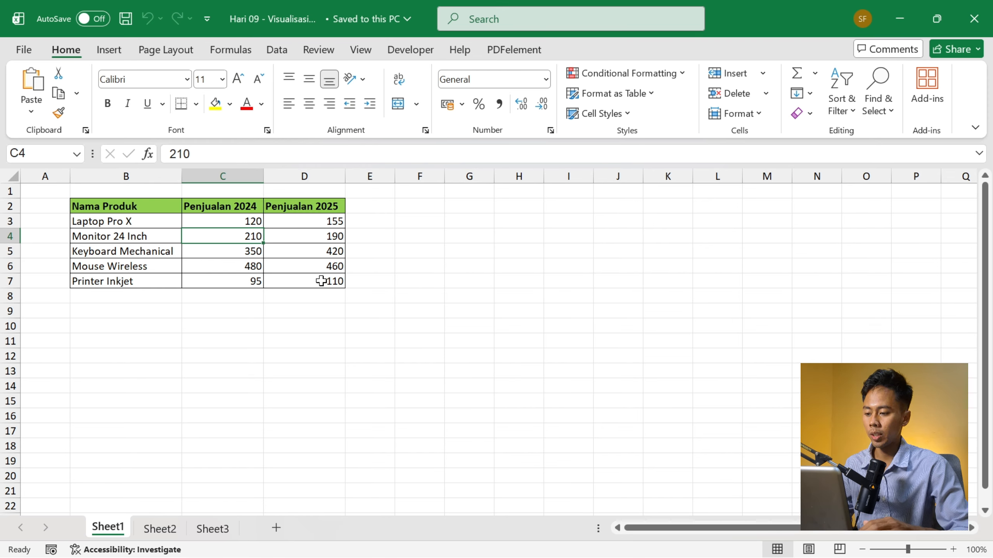
- Insert a Clustered Column chart from the whole product sales table on Sheet1 and place it beside the table, level with row 2
key("ctrl+a")
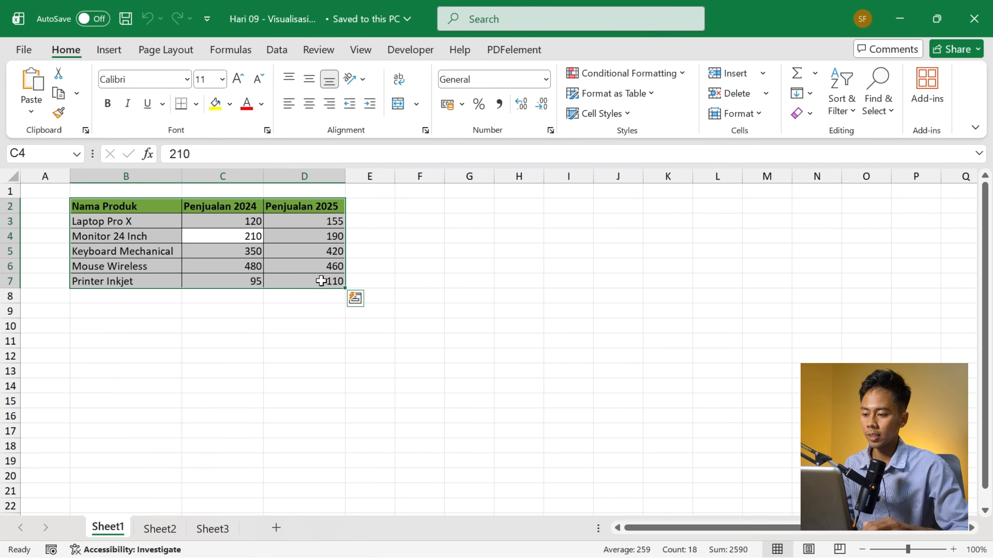
left_click(108, 49)
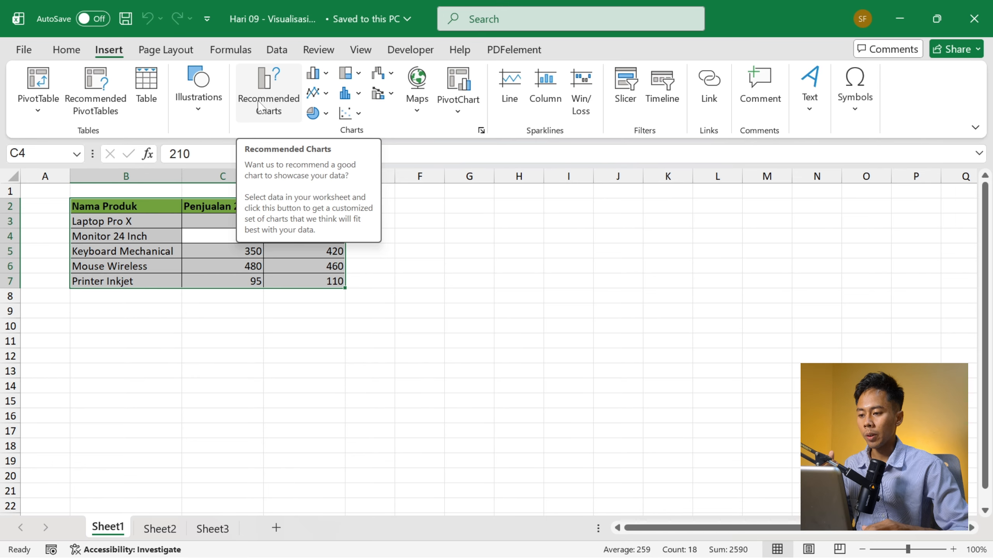
left_click(279, 111)
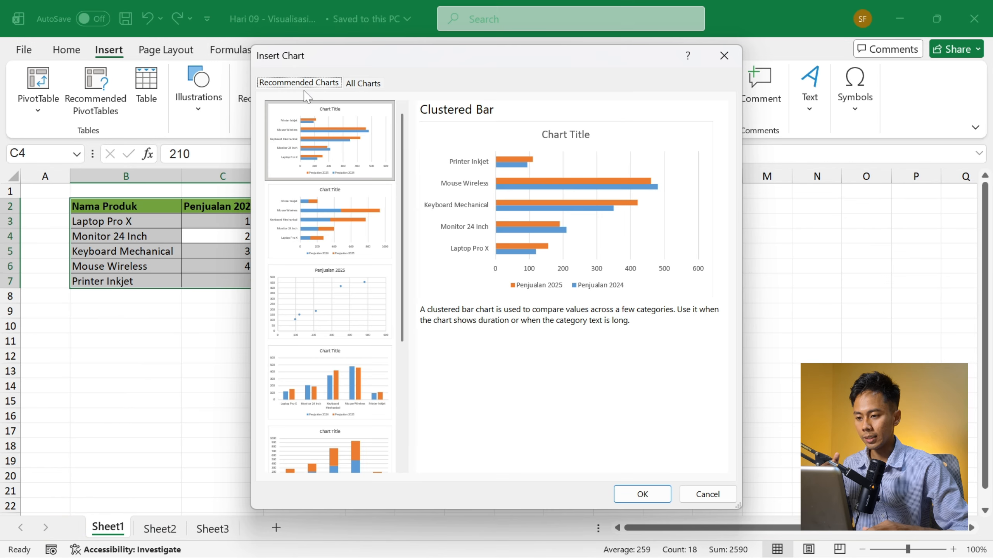
left_click(352, 83)
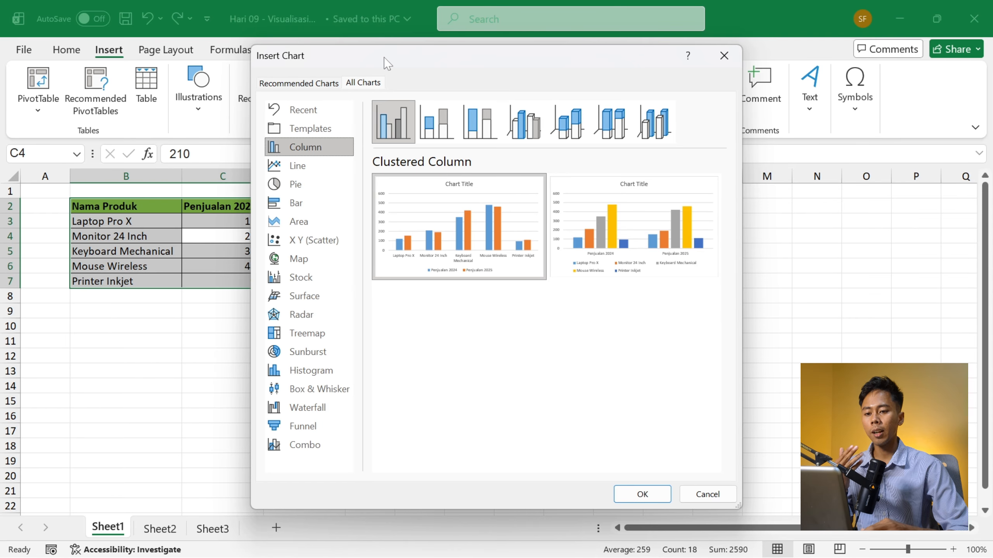
left_click_drag(390, 60, 565, 69)
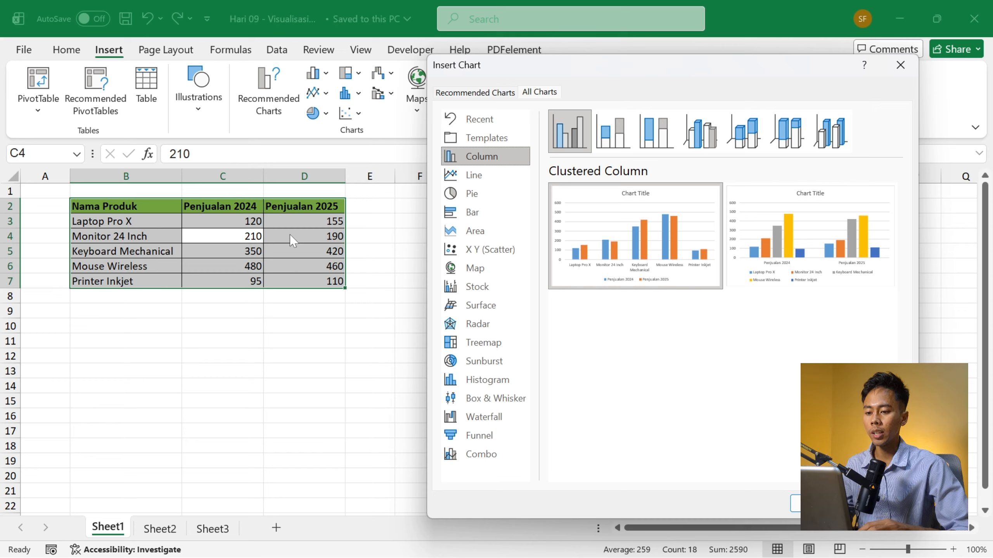
mouse_move(578, 203)
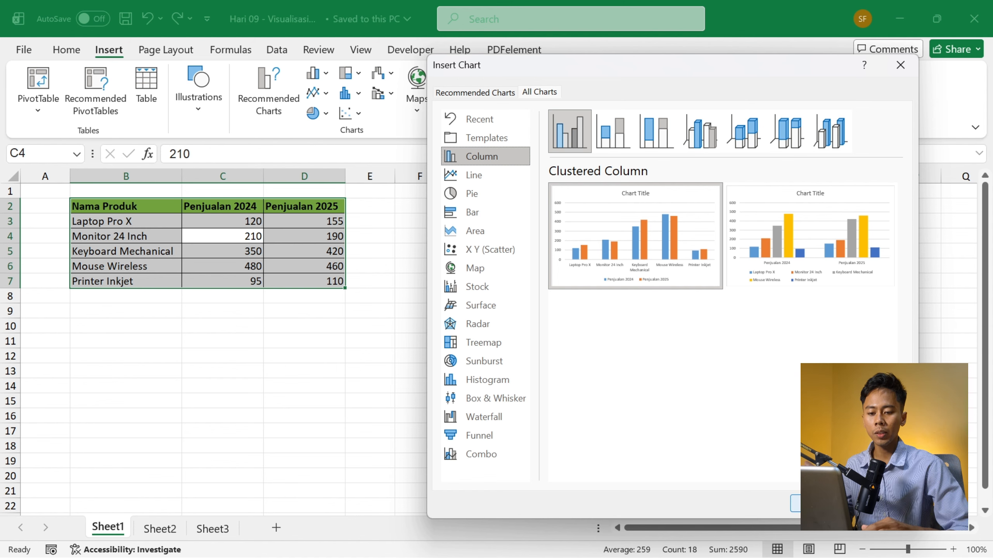
left_click(816, 504)
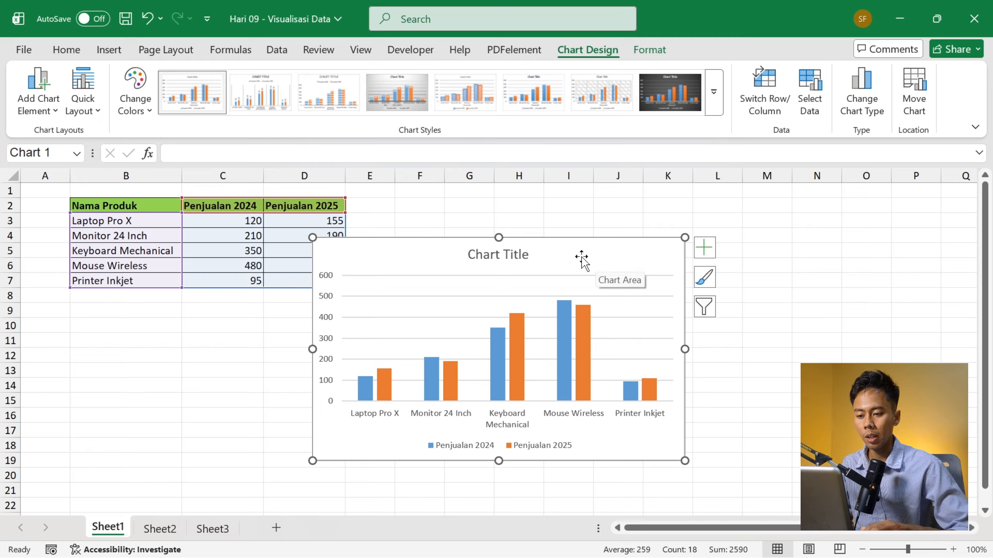
left_click_drag(561, 251, 620, 213)
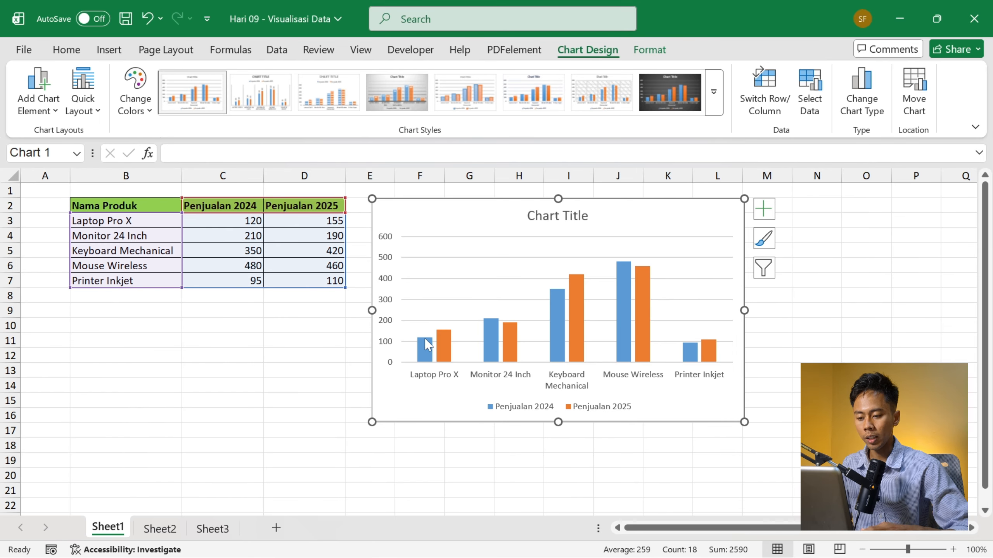
mouse_move(427, 344)
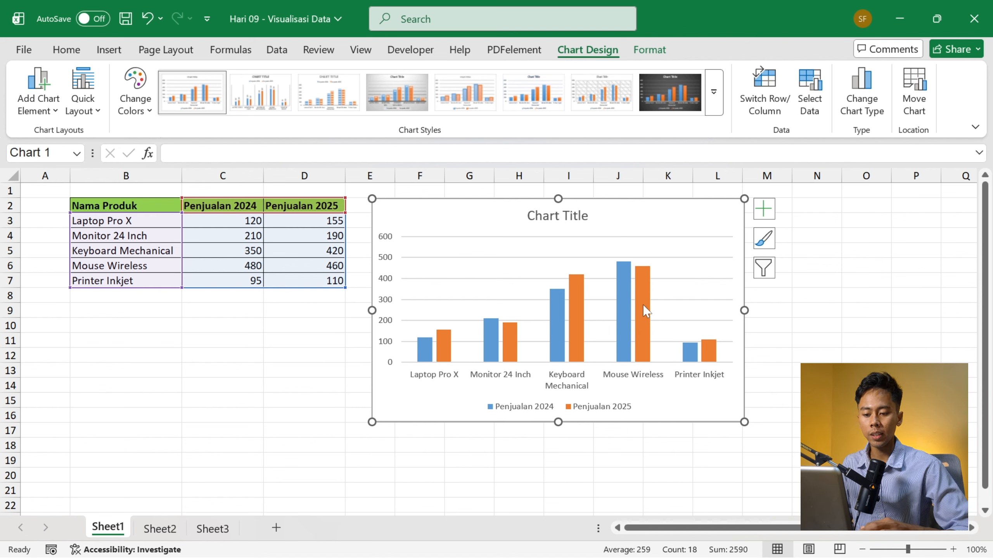
mouse_move(644, 306)
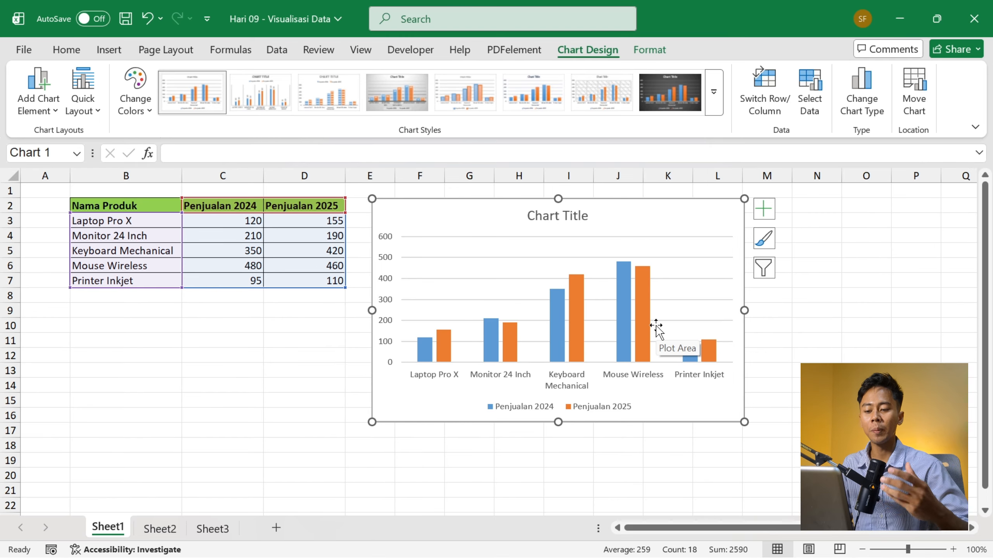
- On Sheet2, insert a Line chart from the whole monthly Biaya Operasional table and place it beside the data, starting at cell E2
left_click(160, 529)
left_click(309, 208)
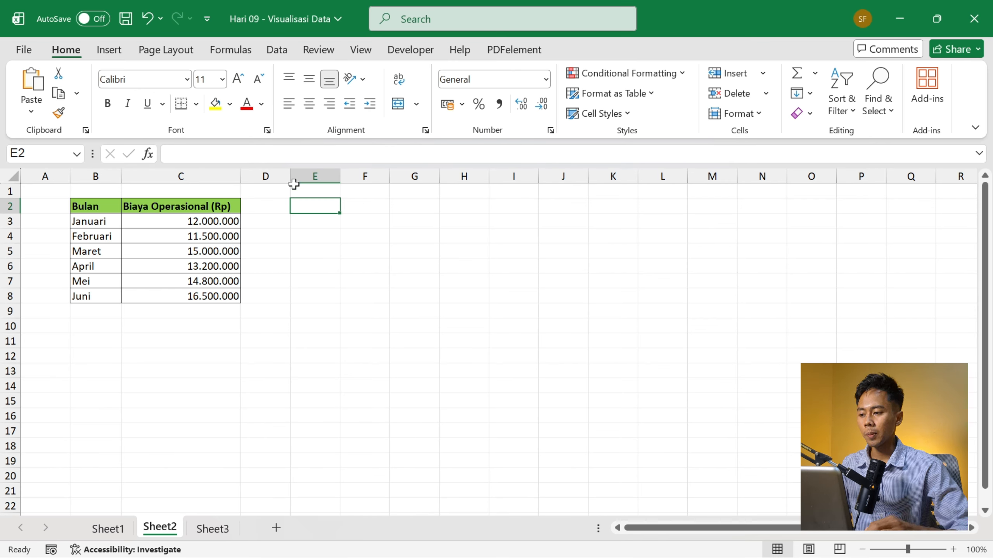
left_click(139, 217)
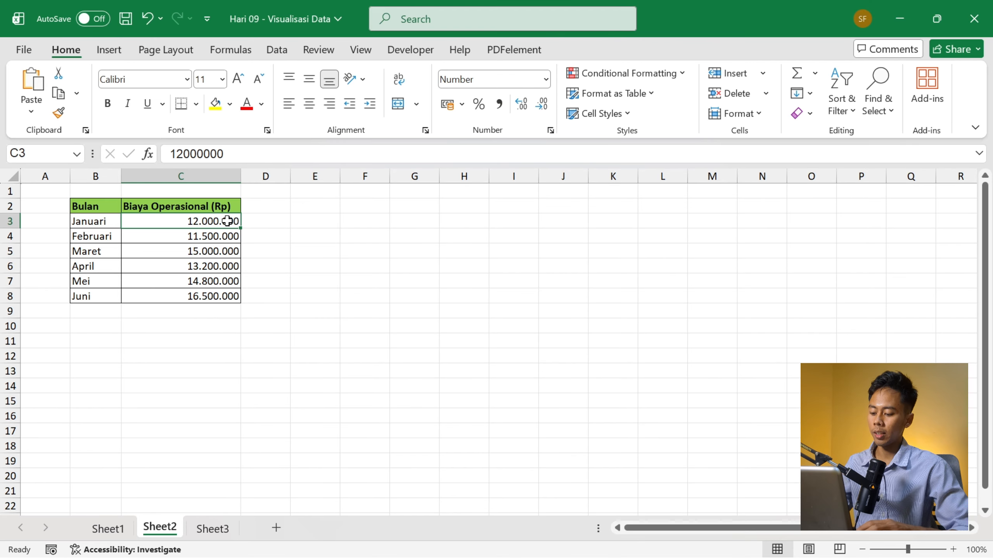
key("ctrl+a")
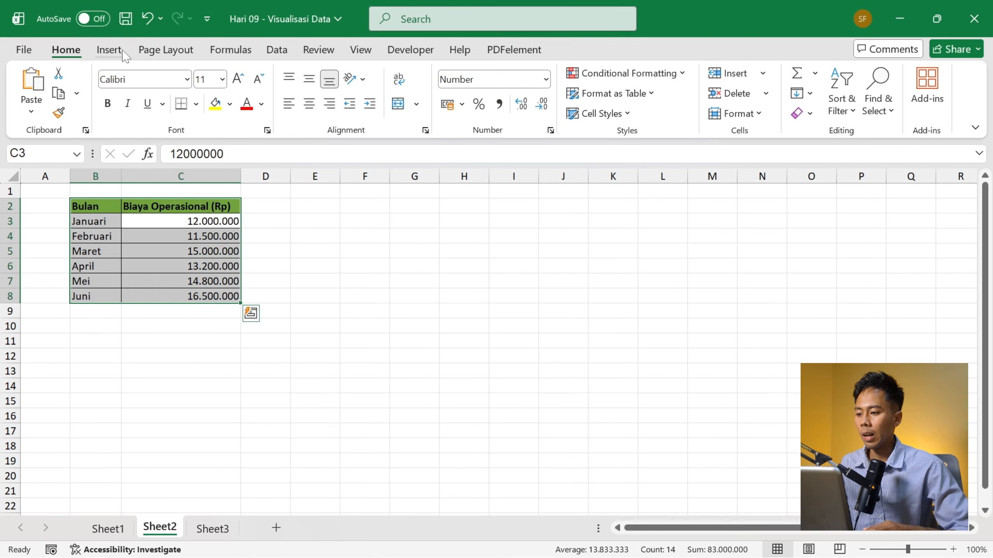
left_click(121, 52)
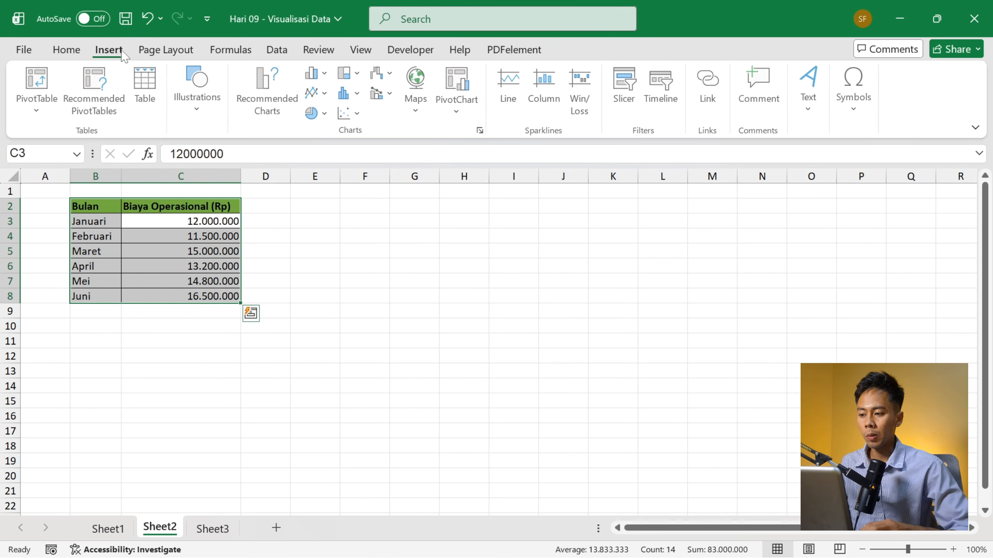
left_click(287, 119)
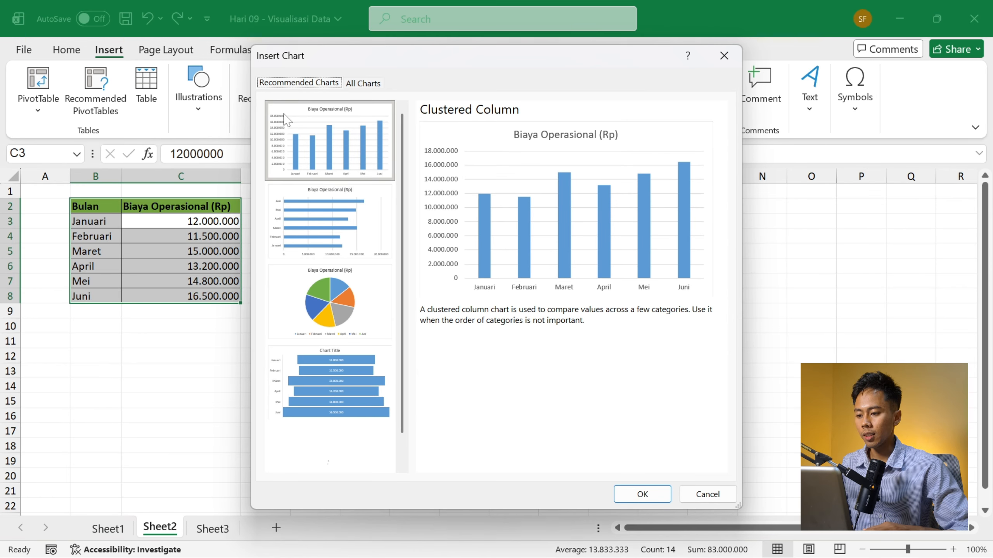
left_click(359, 84)
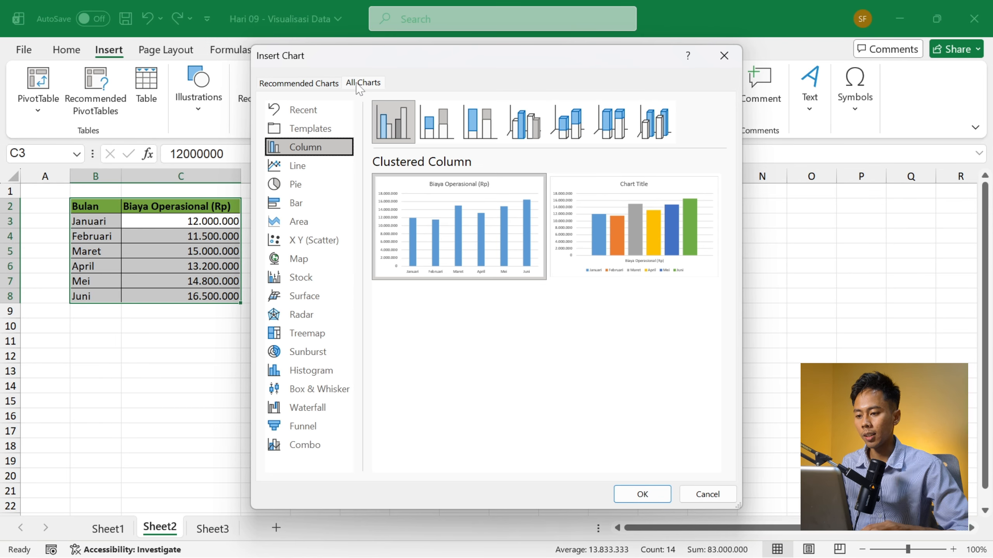
left_click(312, 168)
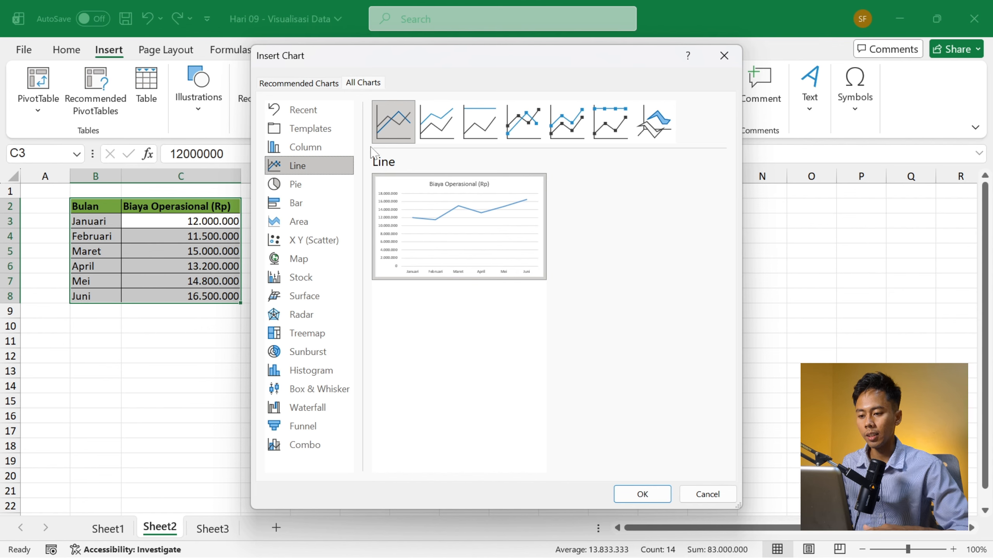
left_click(650, 496)
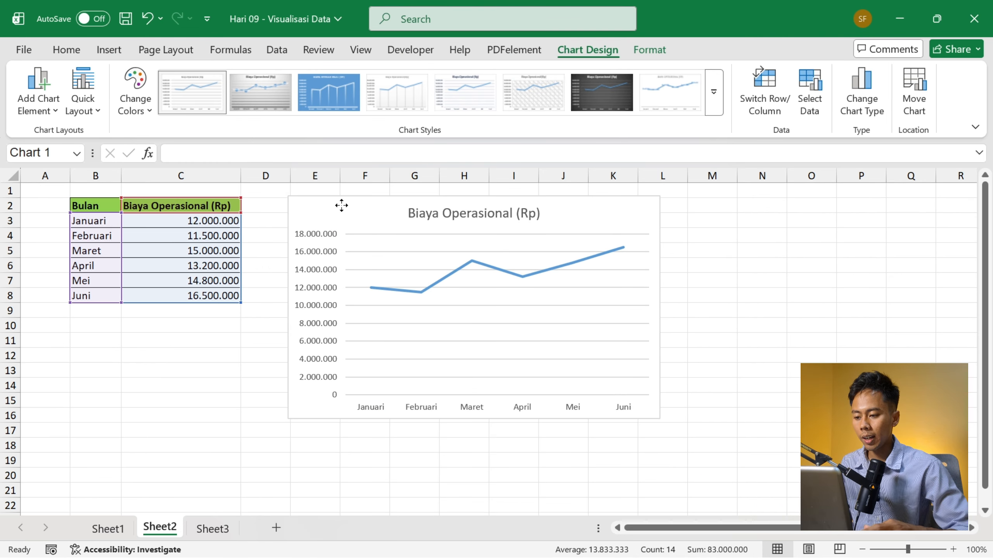
left_click_drag(341, 205, 346, 209)
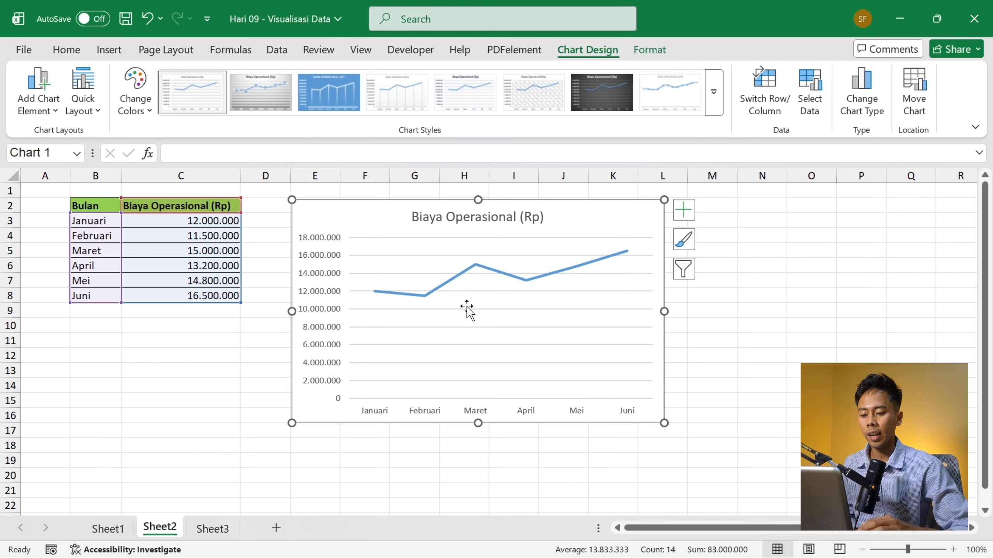
mouse_move(394, 300)
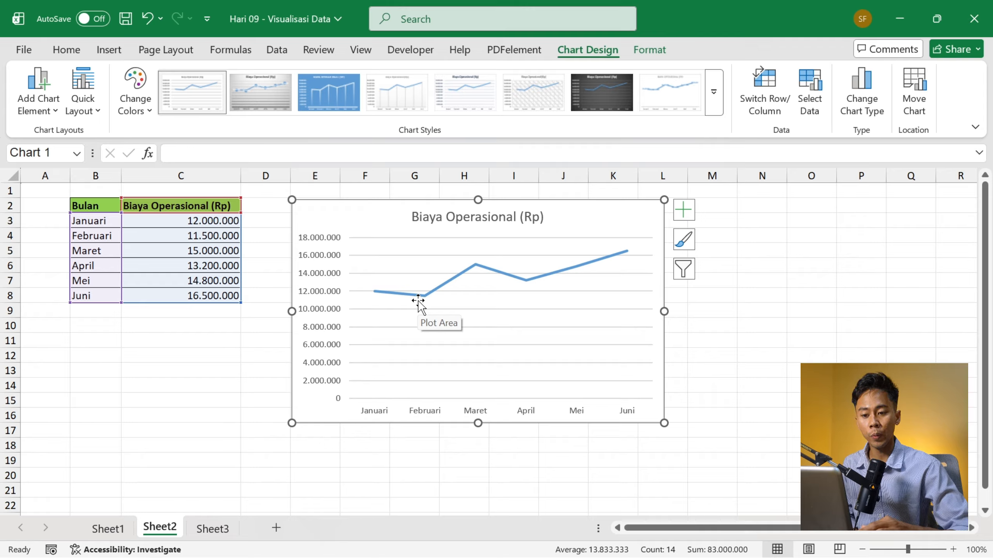
mouse_move(608, 268)
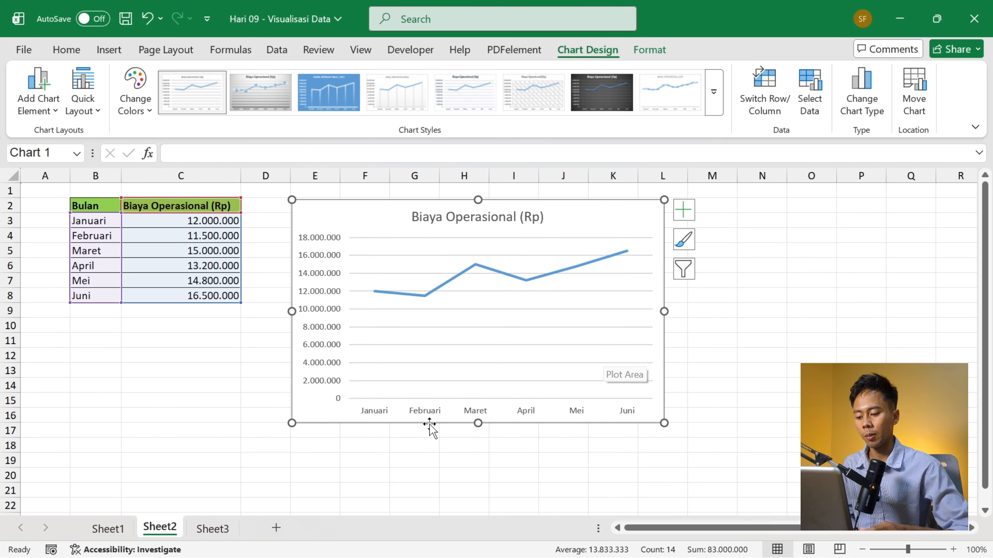
- On Sheet3, insert a Pie chart from the whole Alokasi Anggaran table and place it beside the data, starting at cell D2
left_click(211, 530)
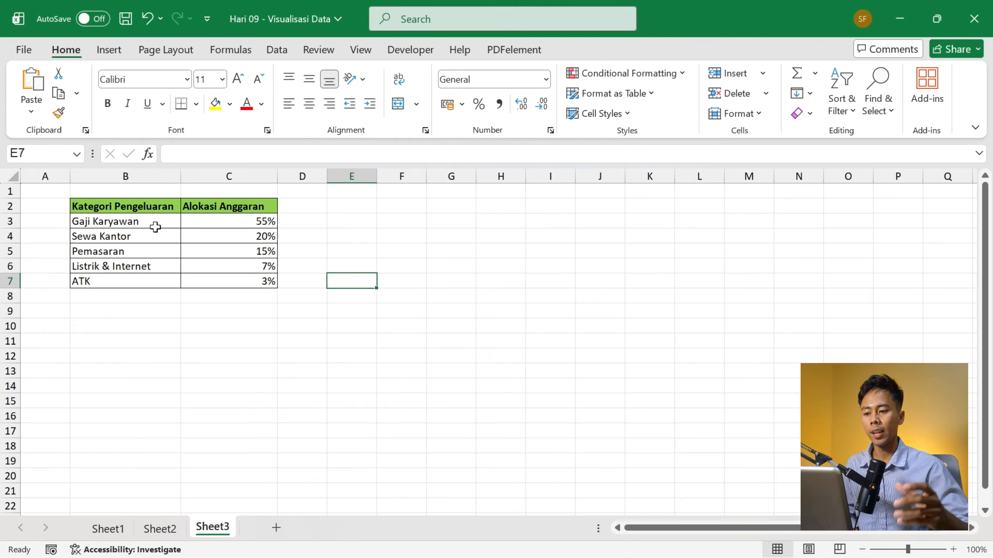
left_click(220, 254)
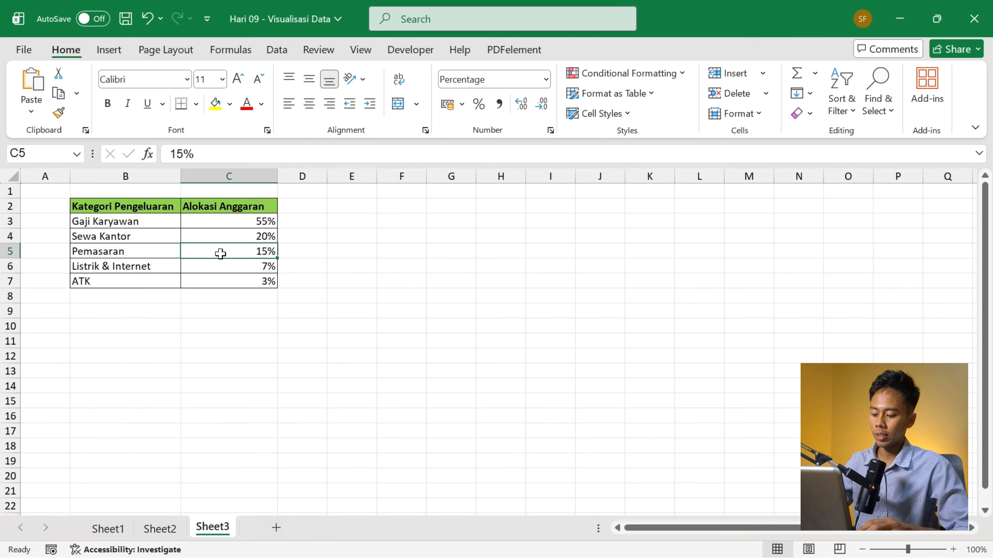
key("ctrl+a")
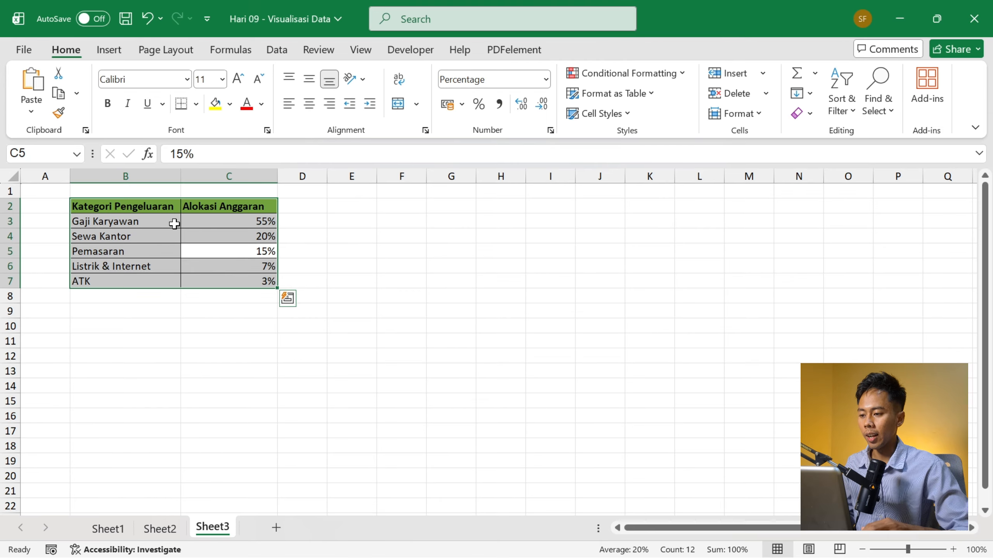
left_click(109, 50)
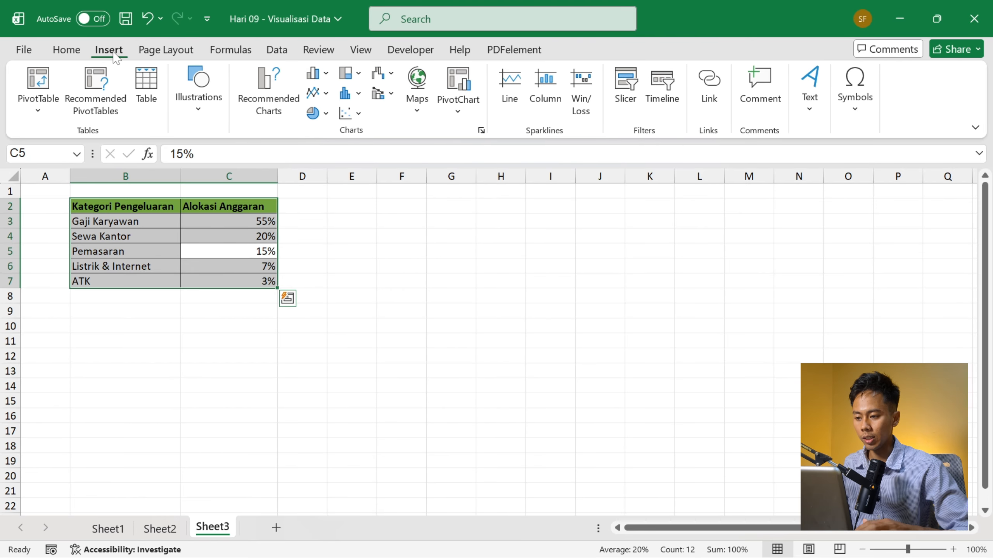
left_click(269, 92)
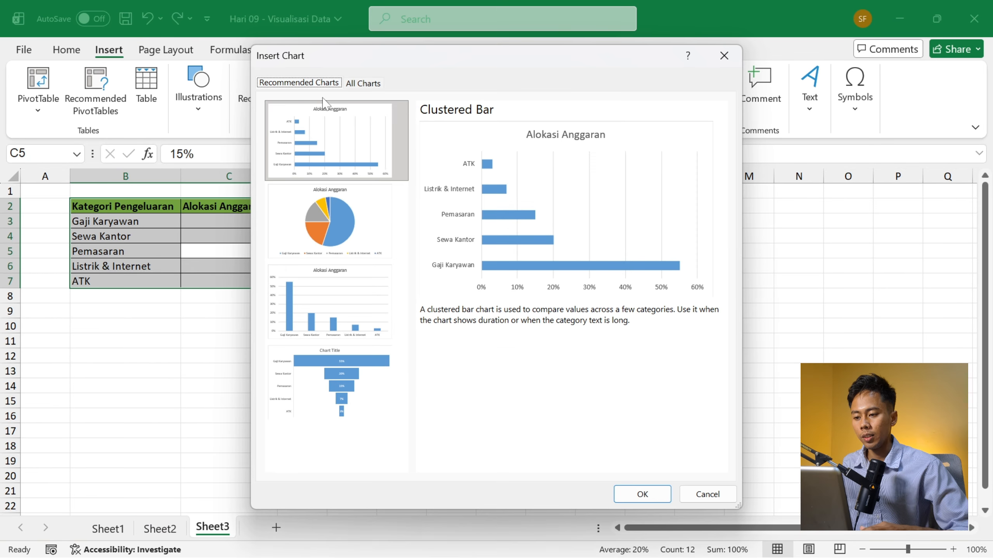
left_click(373, 84)
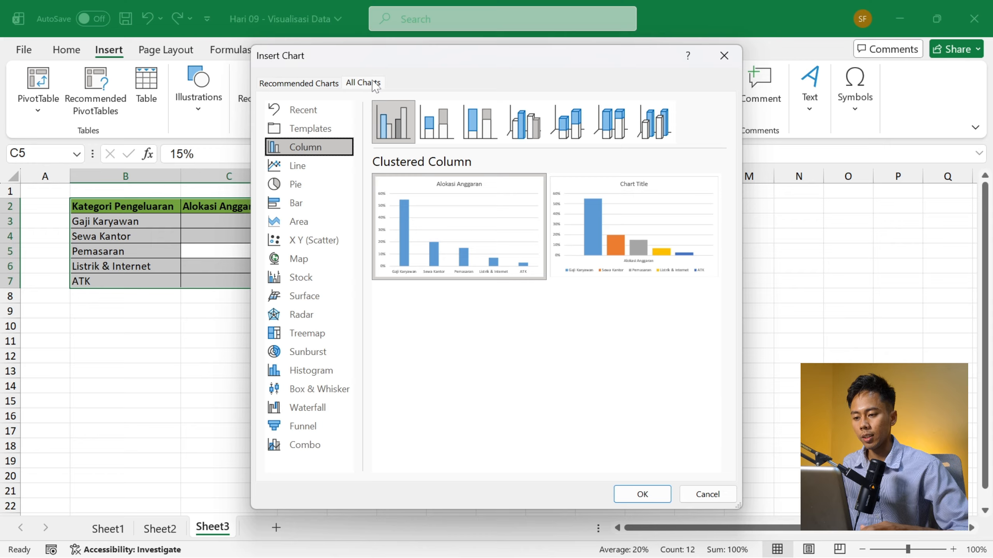
left_click(331, 182)
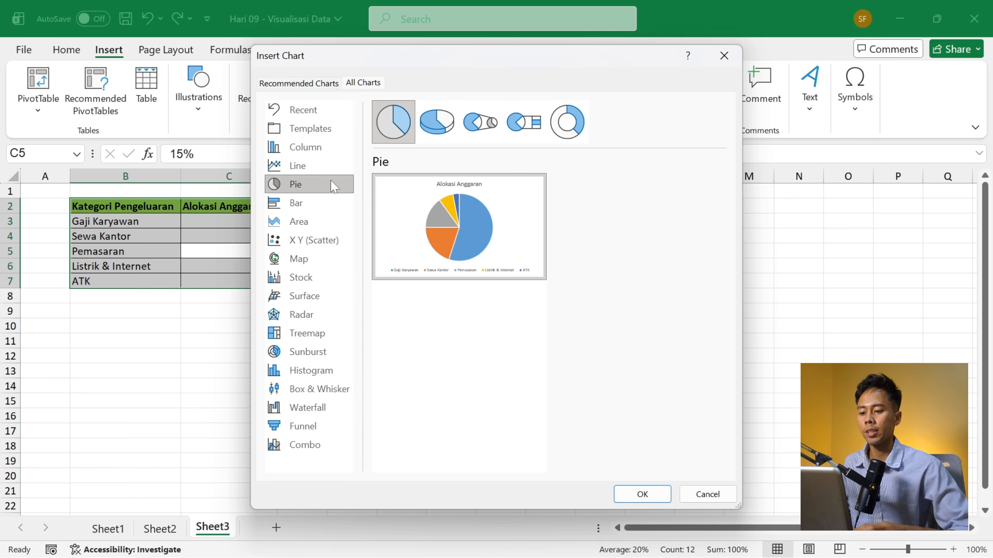
left_click(657, 495)
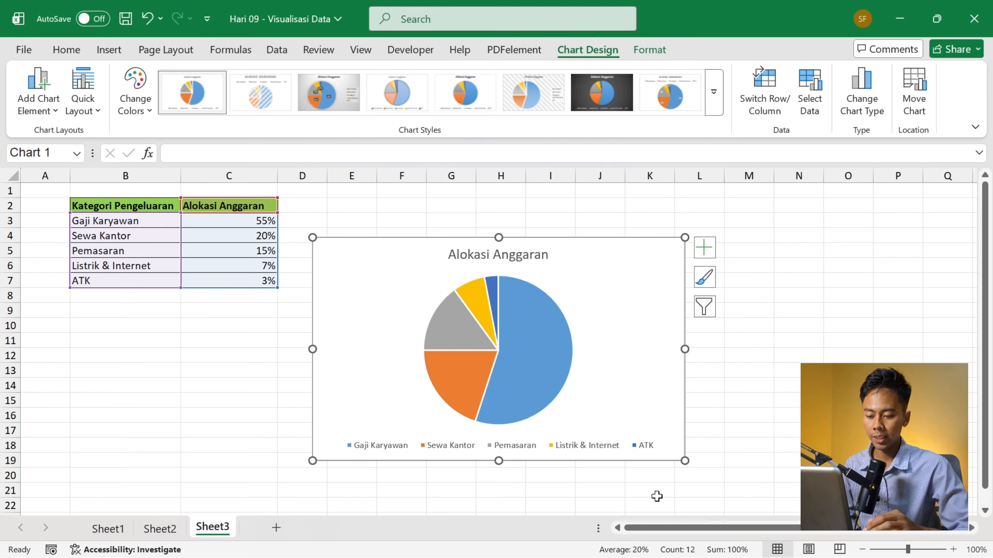
left_click_drag(543, 260, 535, 222)
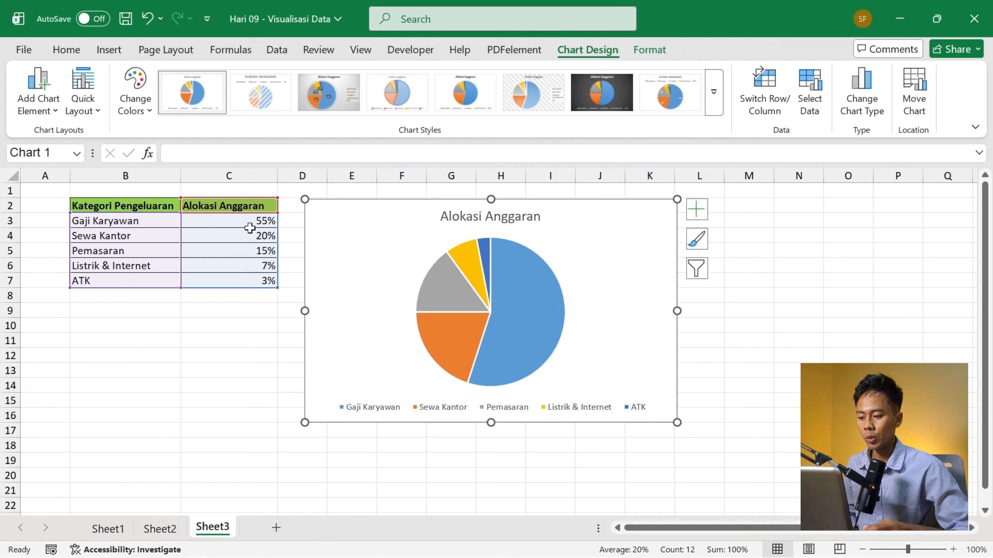
mouse_move(493, 266)
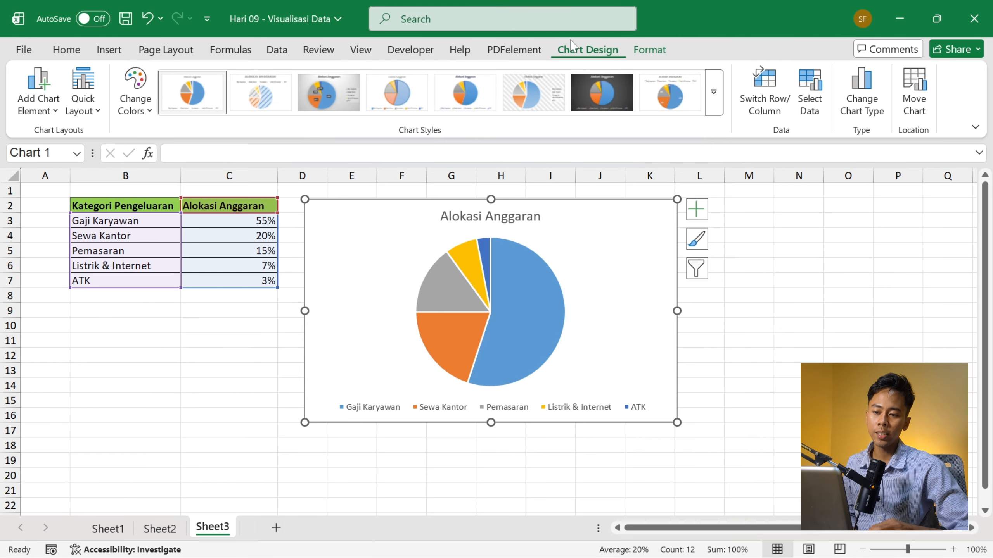
- Recolour the Alokasi Anggaran pie chart with the fourth Colorful palette, starting with green, blue and yellow
left_click(654, 58)
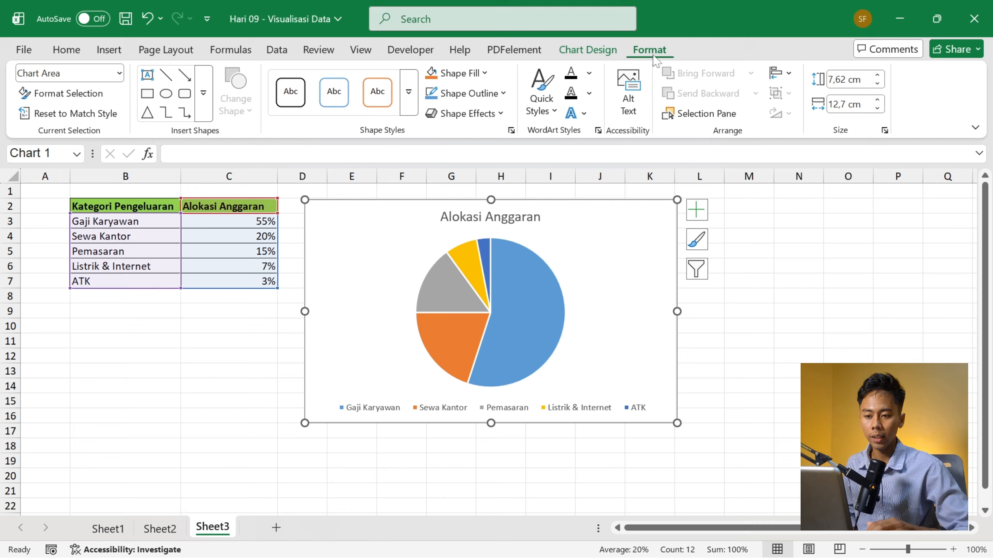
left_click(614, 55)
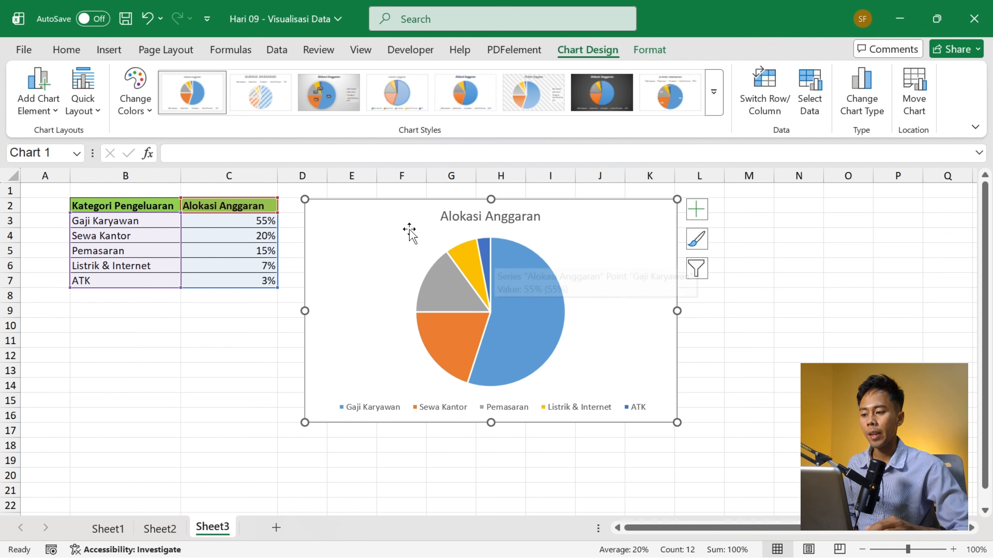
mouse_move(496, 315)
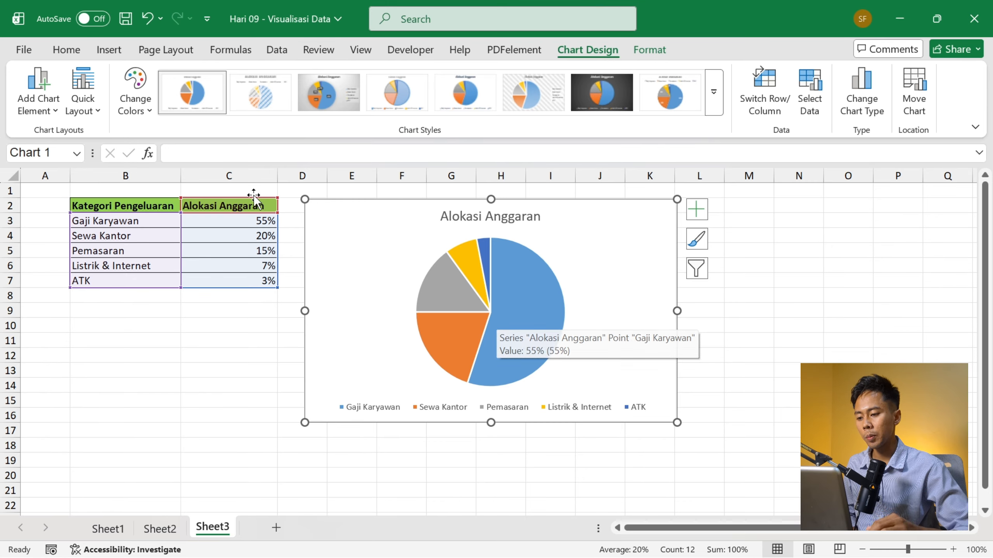
left_click(143, 114)
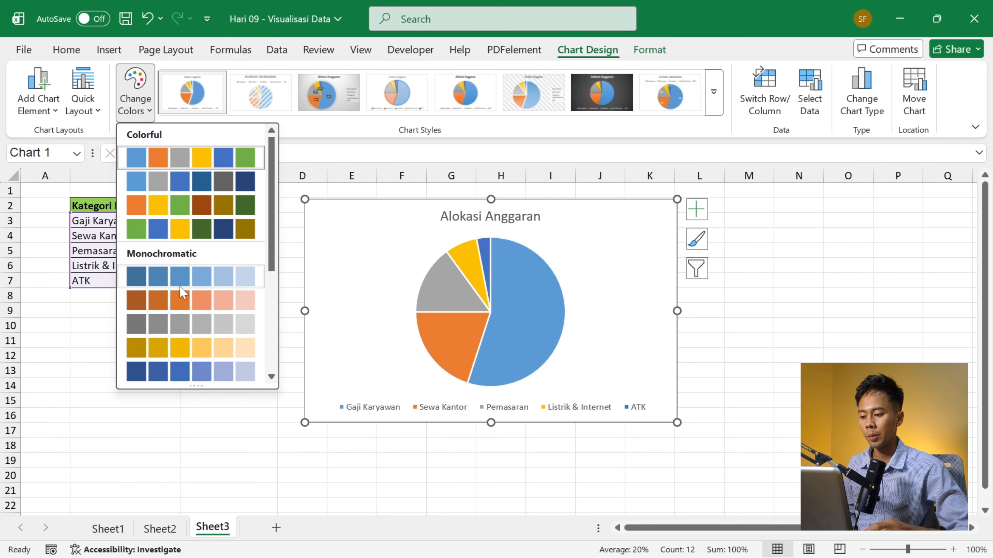
left_click(159, 228)
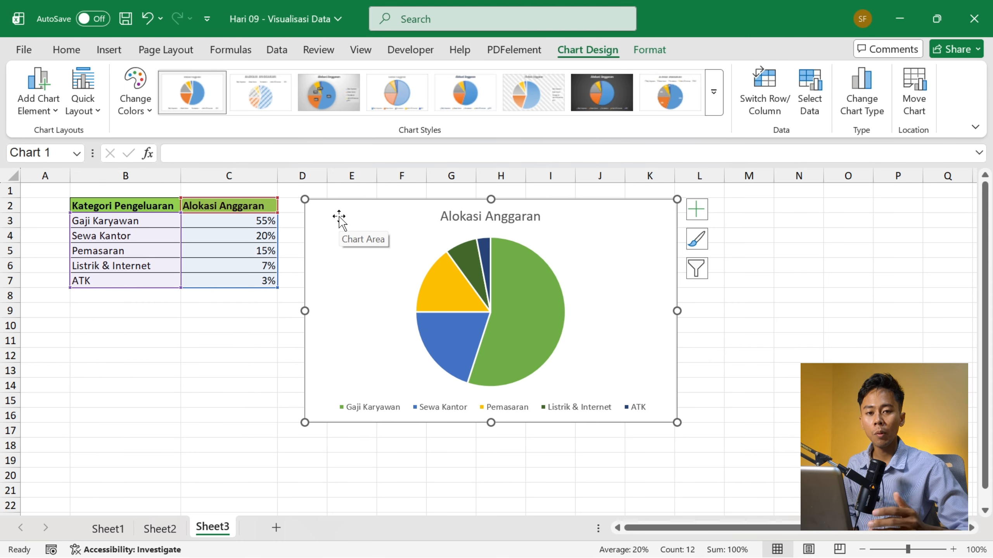
- Examine the chart styles, title and data label options, and quick layouts offered for the pie chart without applying any
left_click(713, 93)
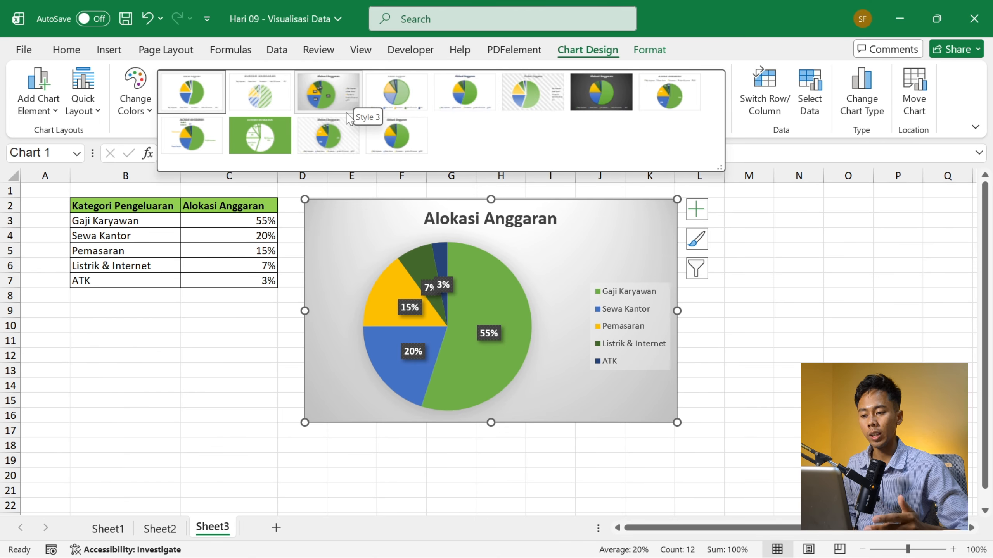
left_click(760, 154)
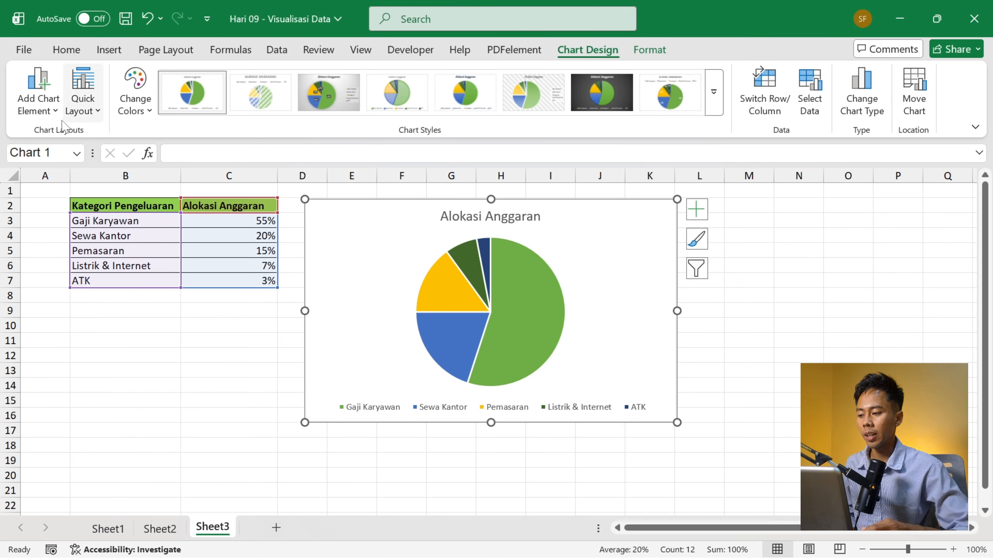
left_click(46, 111)
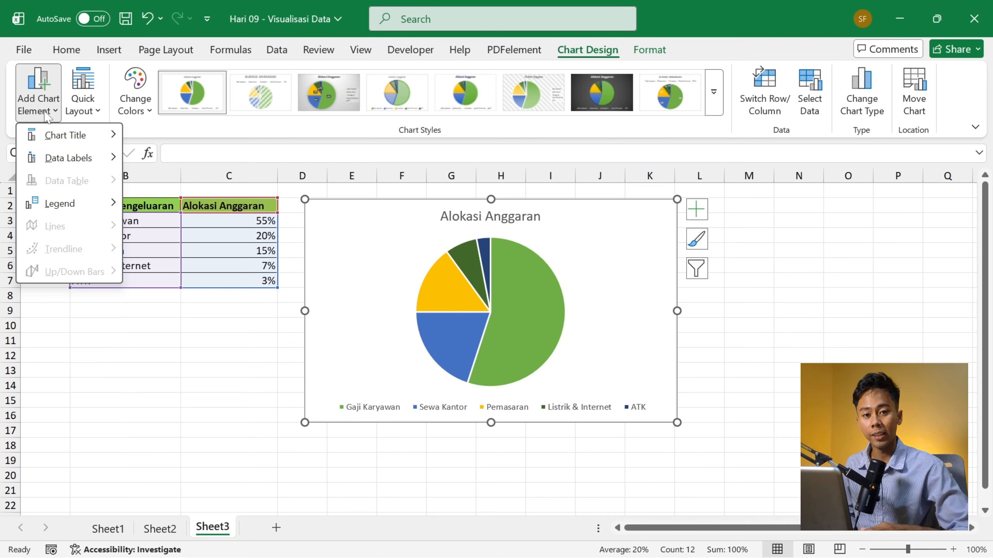
mouse_move(52, 144)
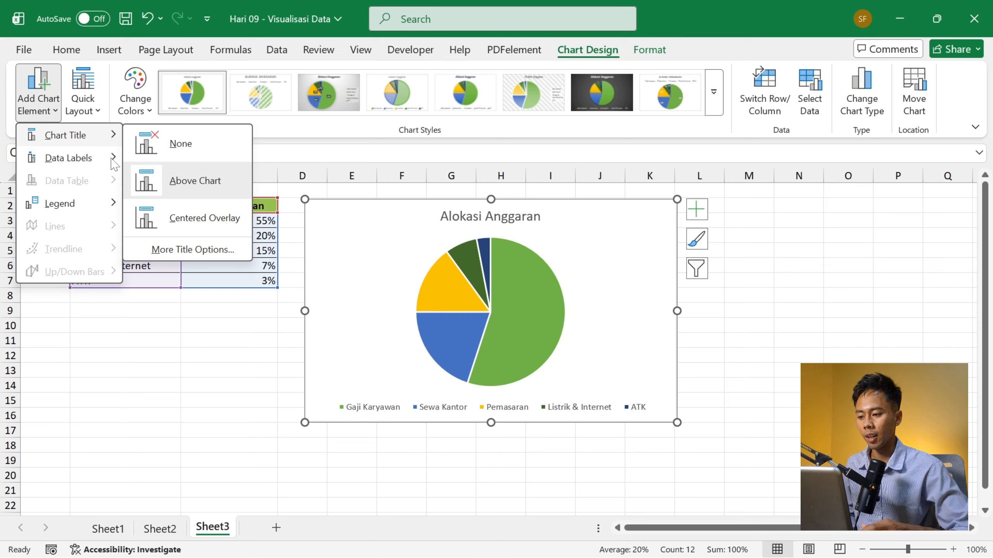
mouse_move(113, 164)
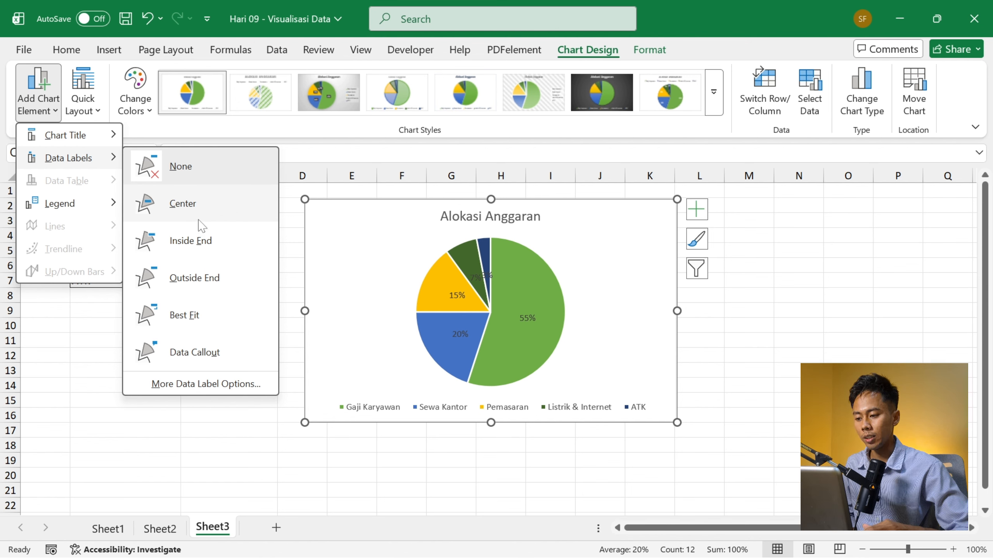
left_click(101, 112)
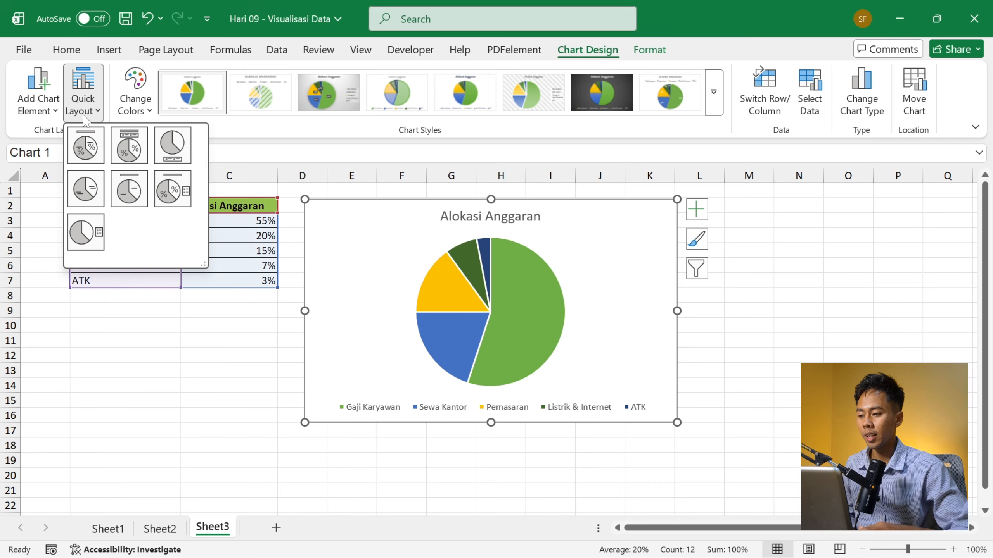
left_click(84, 113)
left_click(84, 113)
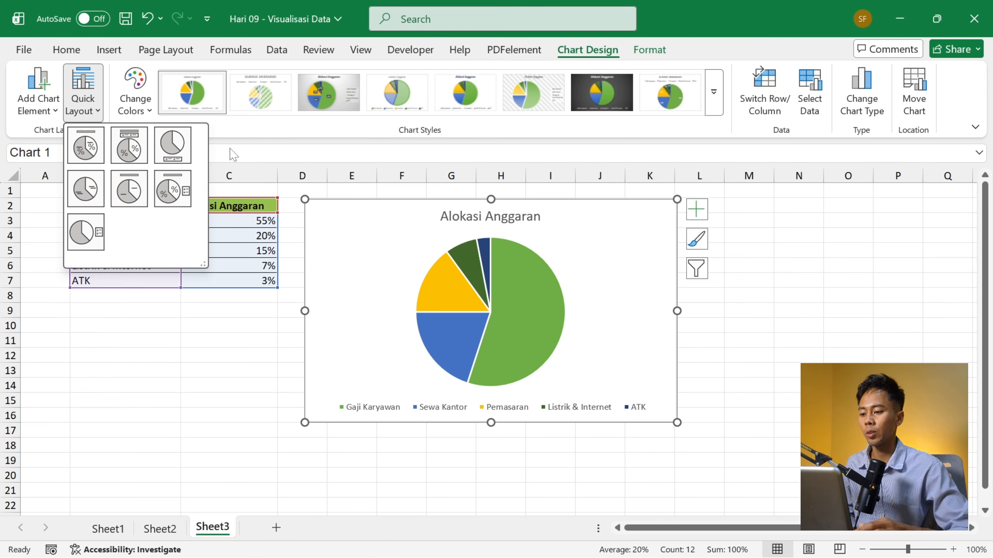
left_click(243, 156)
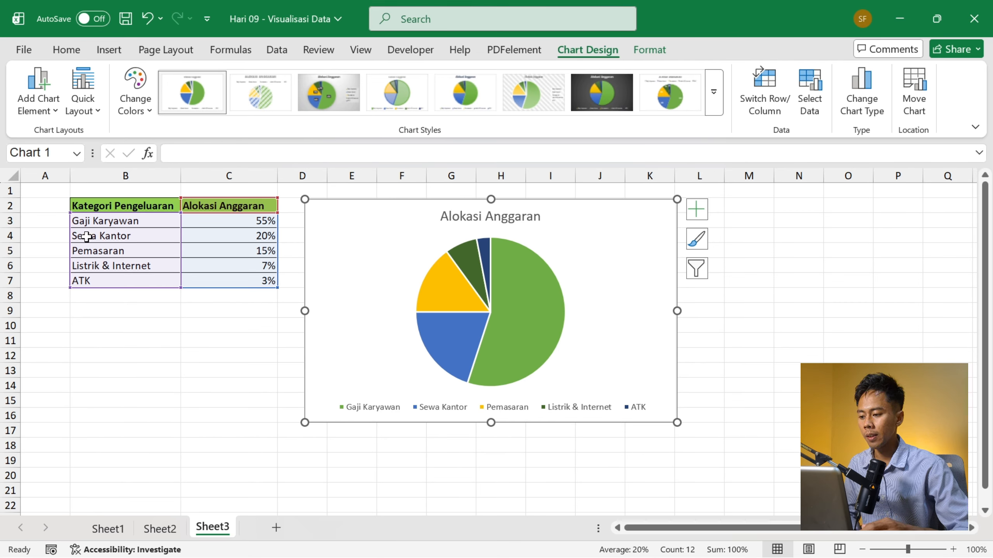
- Delete the entire Sewa Kantor row from the sheet and check the pie chart's source range
left_click(4, 237)
right_click(4, 237)
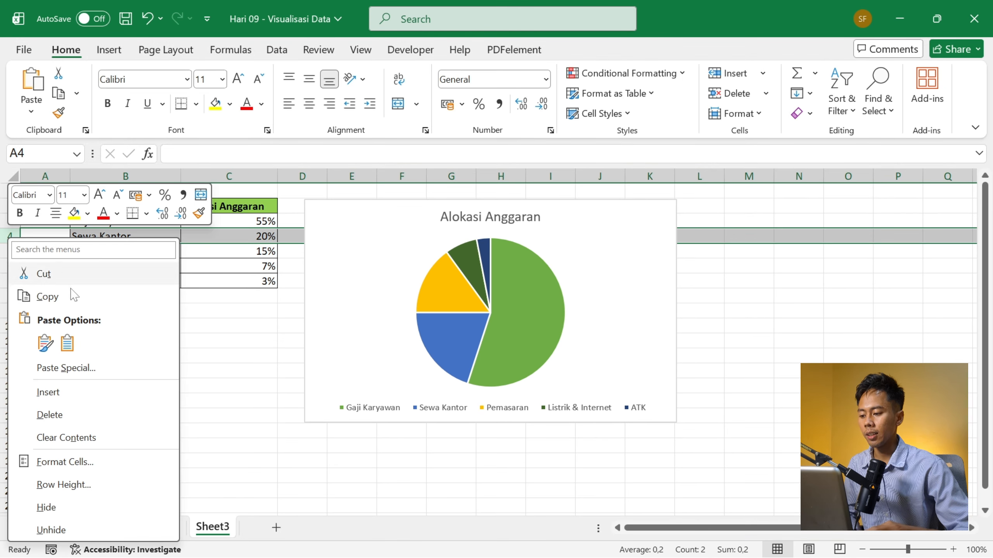
left_click(81, 413)
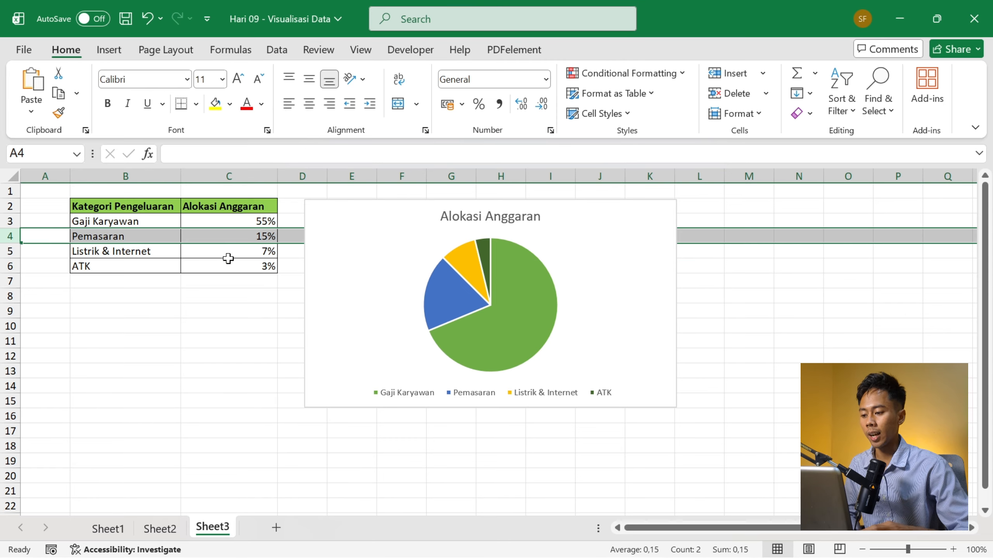
left_click(157, 223)
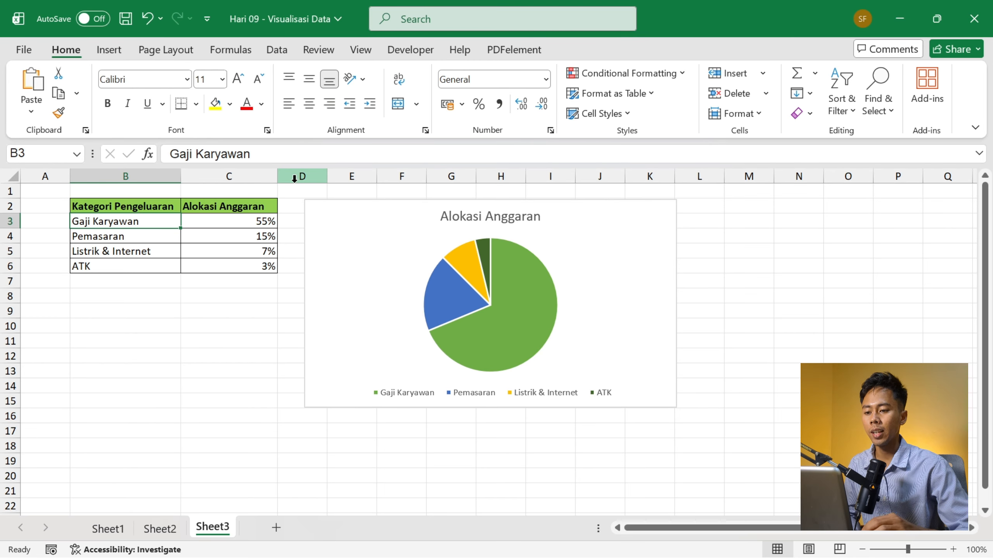
left_click(344, 289)
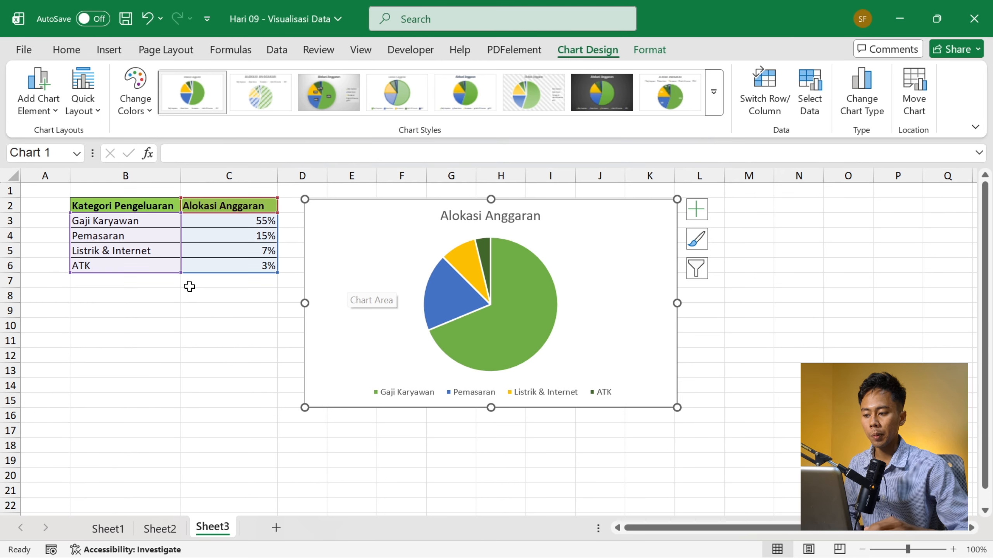
- Add a Bonus category with an allocation of 20% in row 7, directly below ATK
left_click(159, 282)
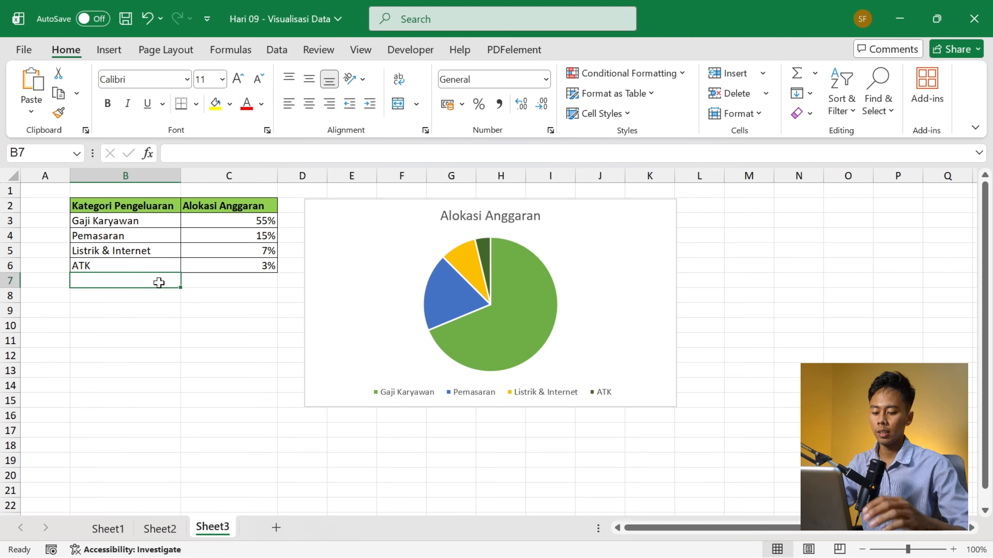
type("Bonus")
key("Tab")
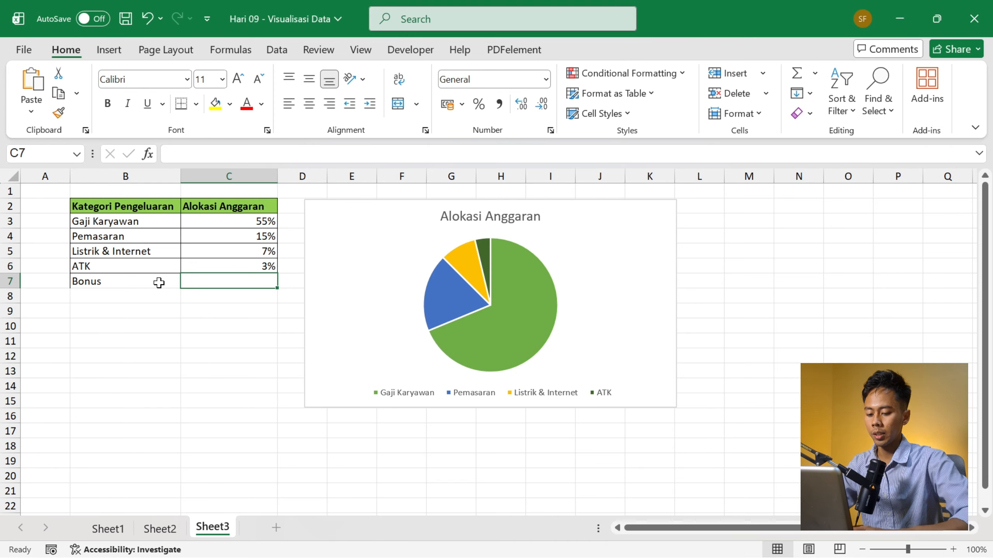
type("20")
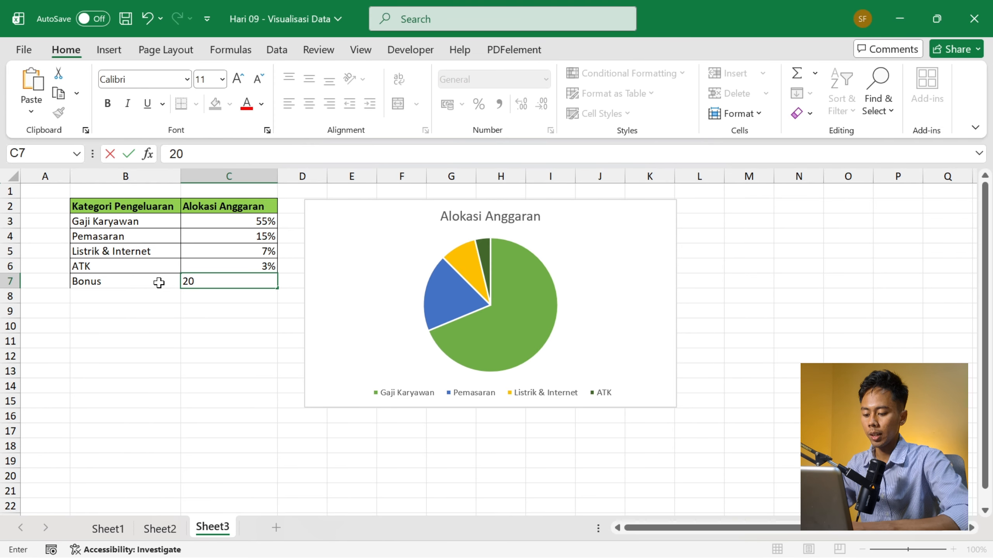
type("%")
key("Return")
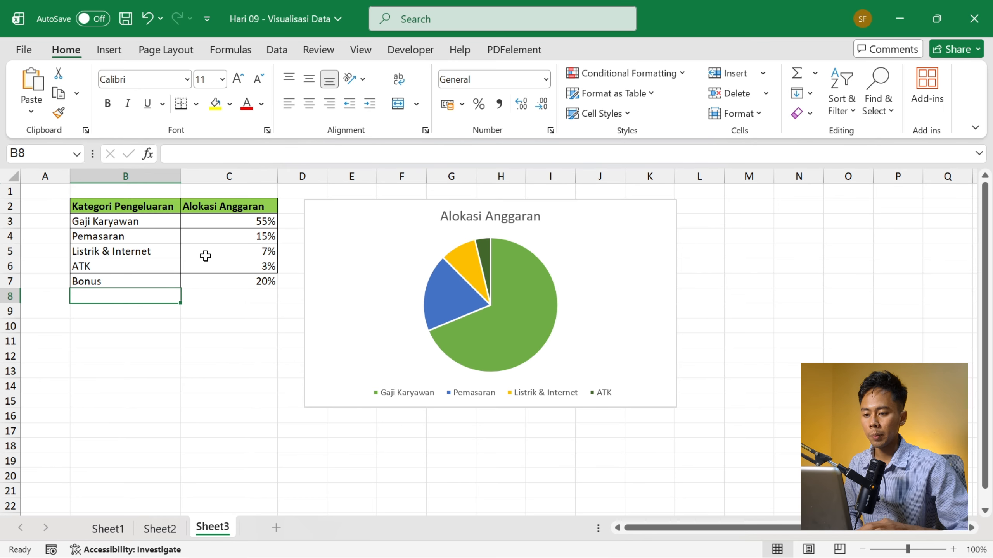
- Edit the pie chart's Alokasi Anggaran data series so its values cover Sheet3 cells C3:C7
left_click(336, 254)
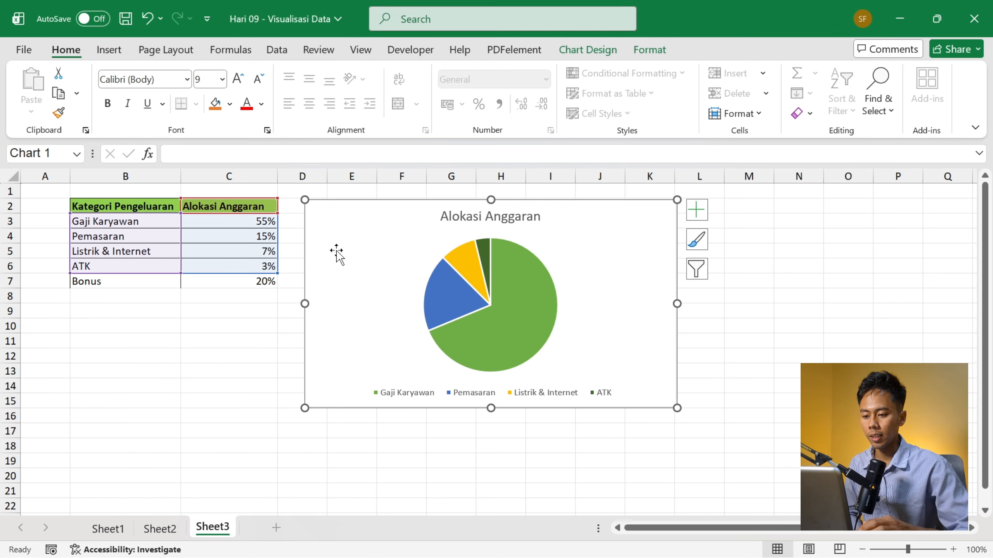
left_click(597, 55)
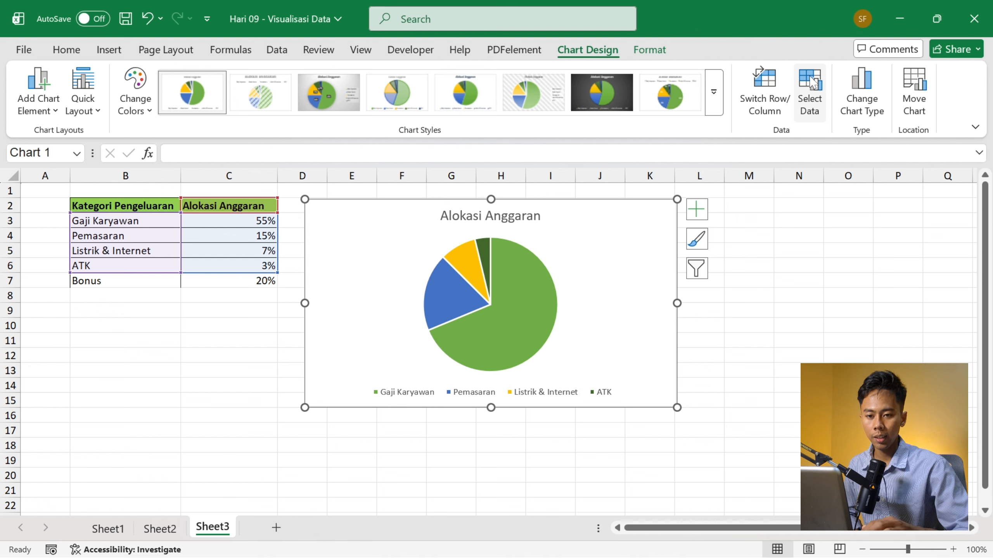
left_click(812, 83)
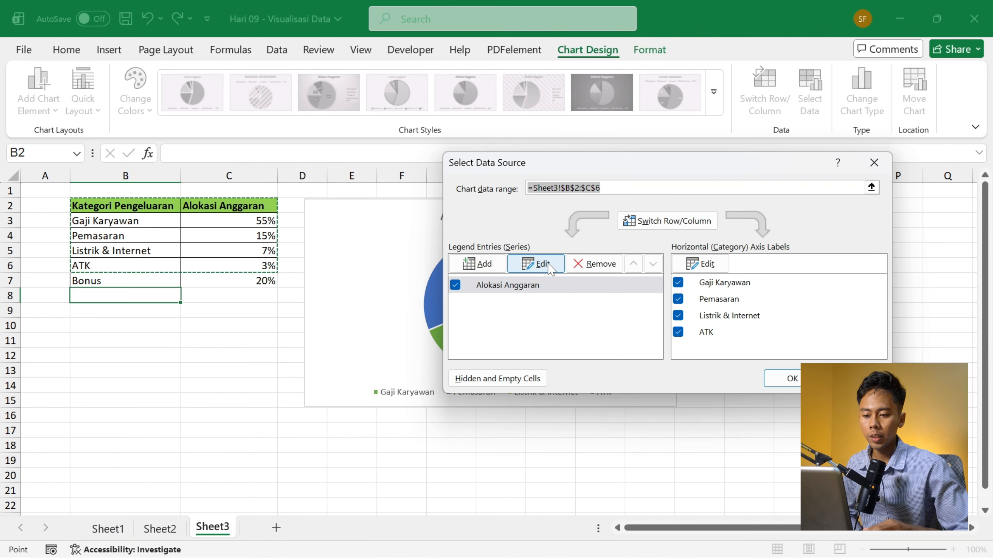
left_click(543, 264)
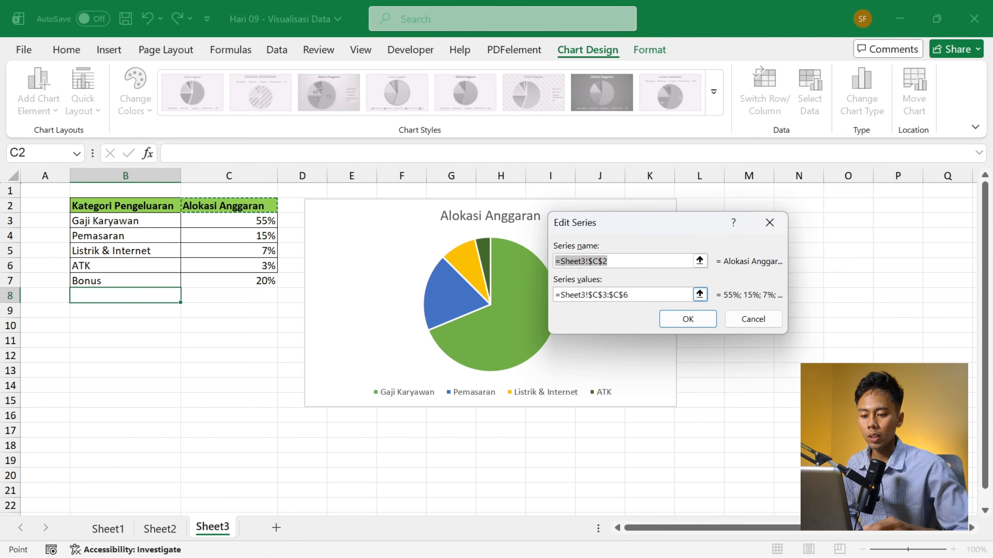
left_click(645, 300)
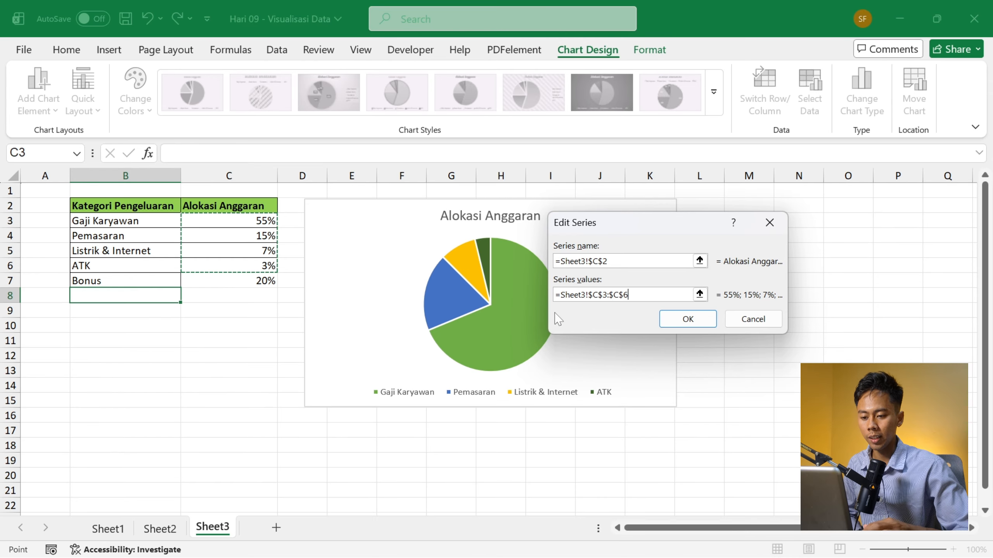
left_click_drag(628, 294, 559, 295)
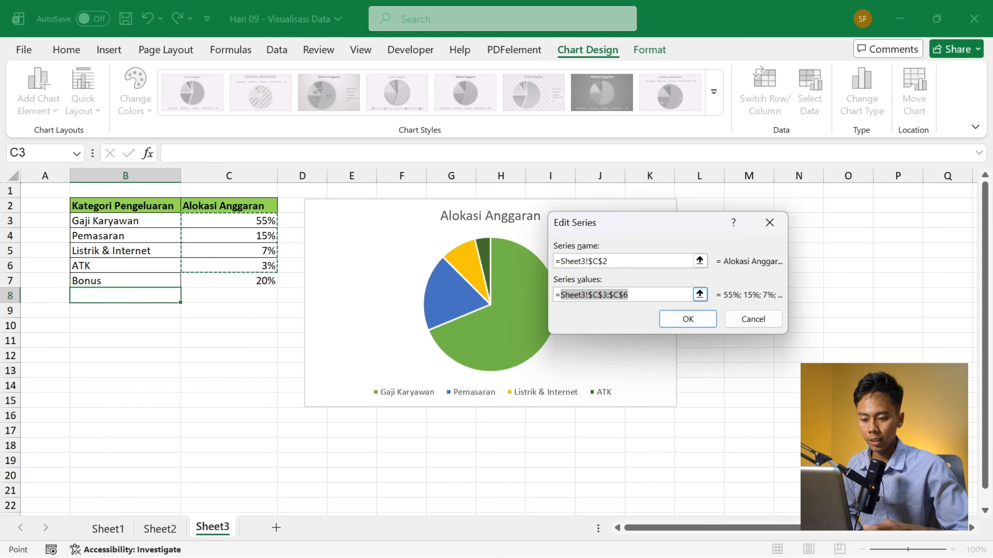
left_click(258, 222)
left_click_drag(257, 222, 253, 280)
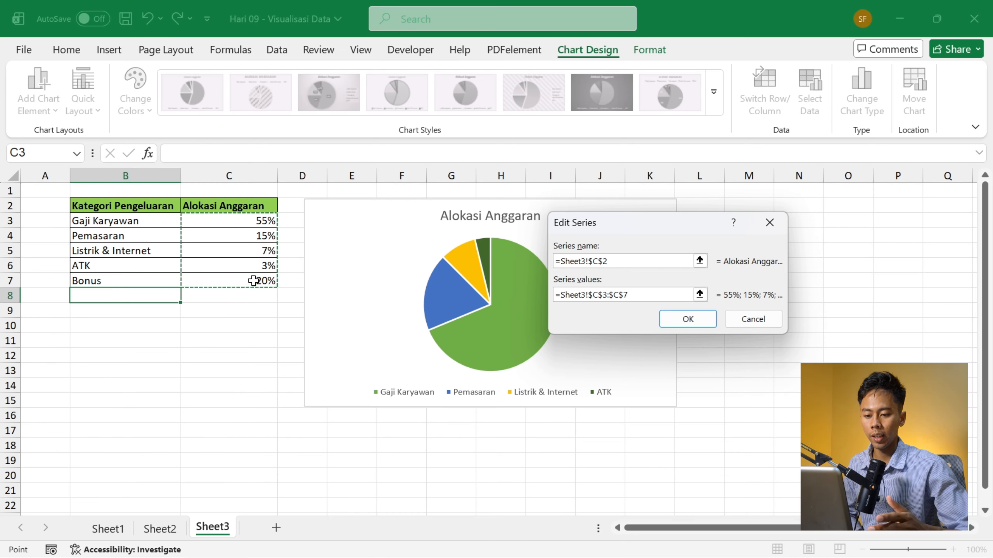
left_click(675, 319)
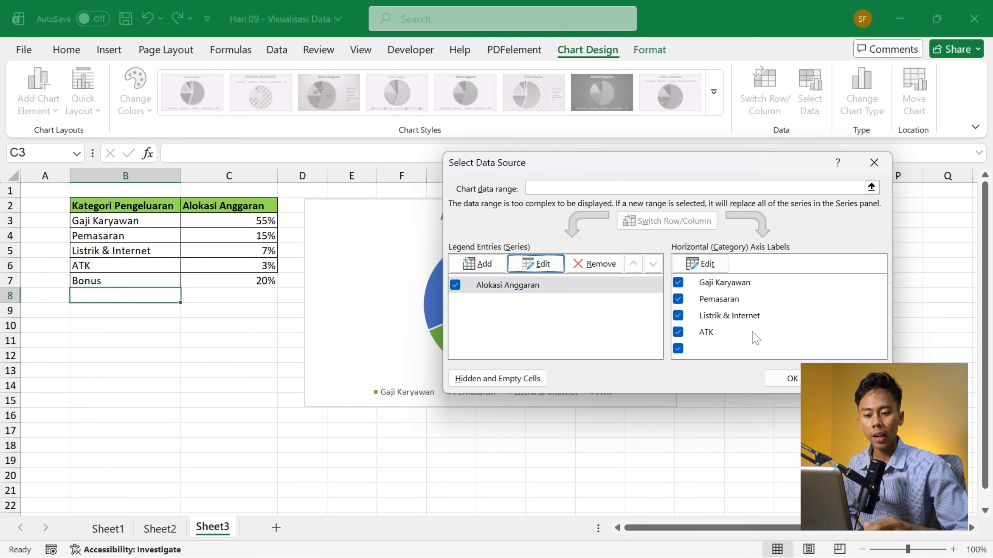
- Set the pie chart's category axis label range to Sheet3 cells B3:B7 and apply the data source changes
left_click(700, 263)
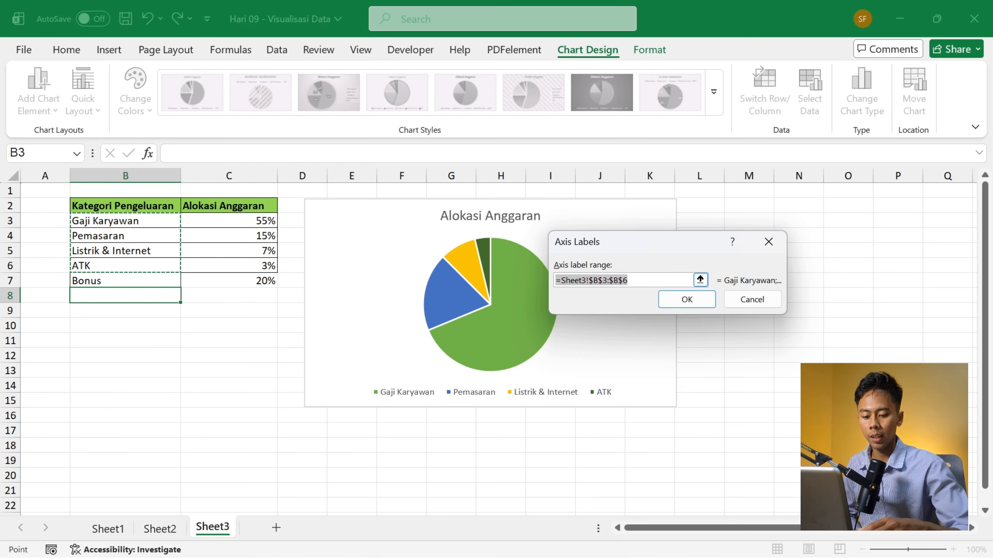
left_click_drag(638, 280, 560, 280)
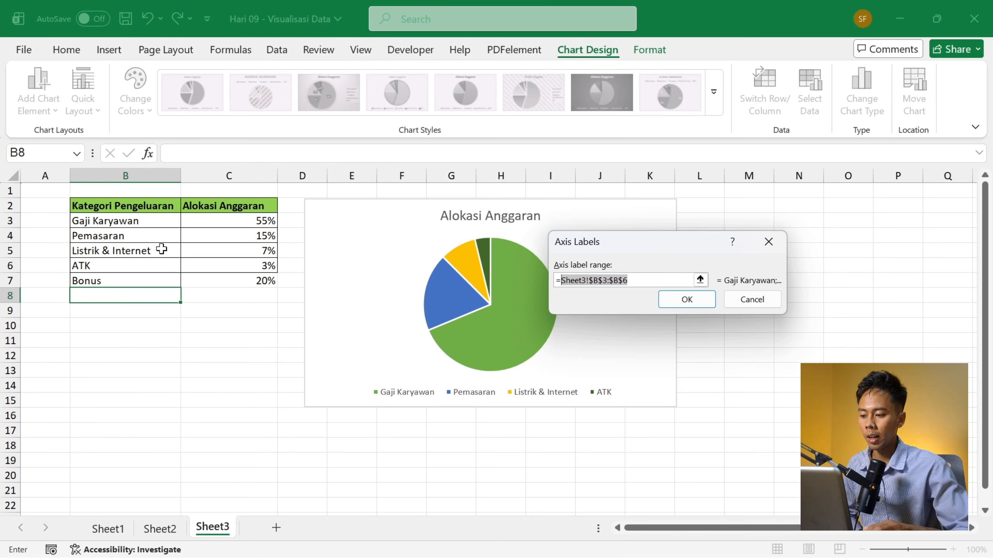
left_click_drag(133, 220, 121, 280)
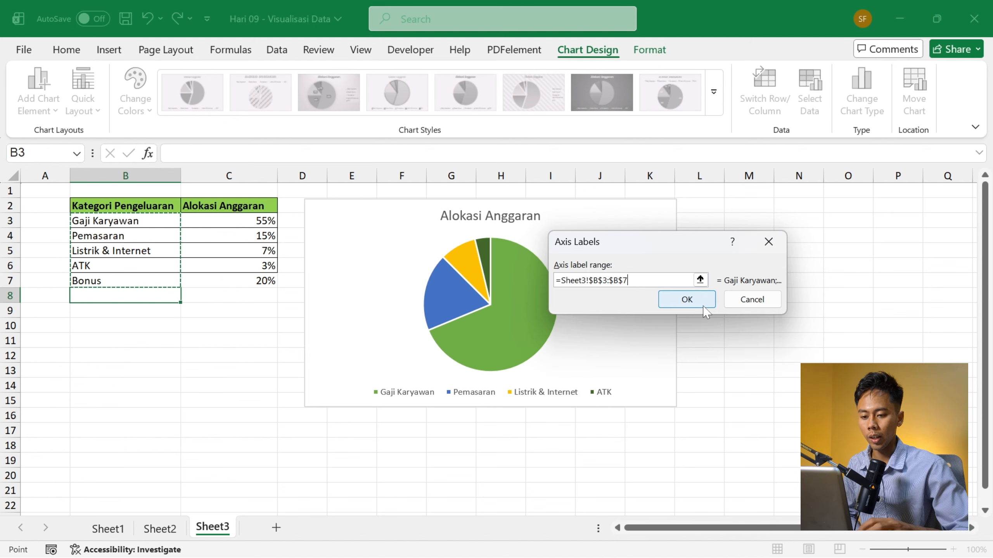
left_click(687, 299)
left_click(805, 378)
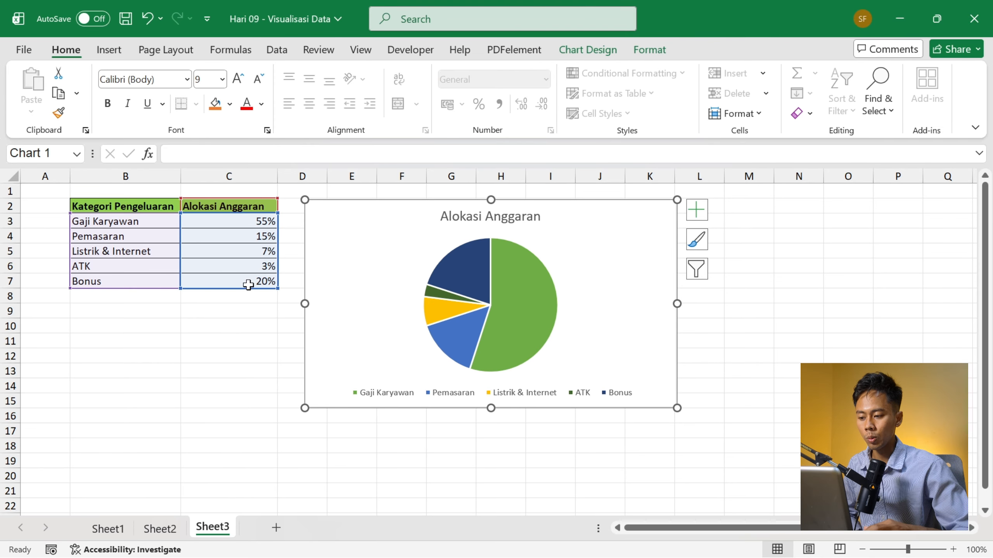
- Change the Alokasi Anggaran pie chart's type to Clustered Bar
left_click(614, 254)
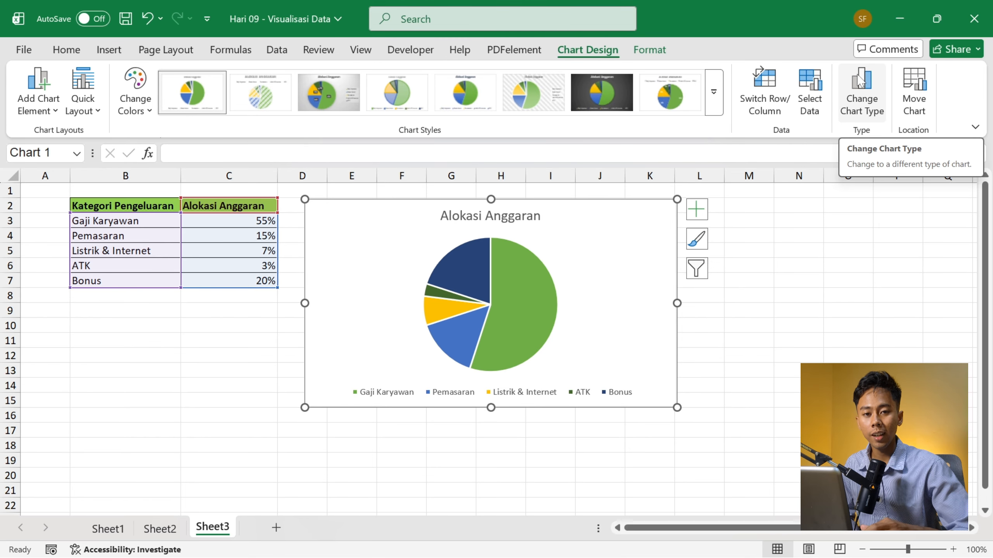
left_click(860, 80)
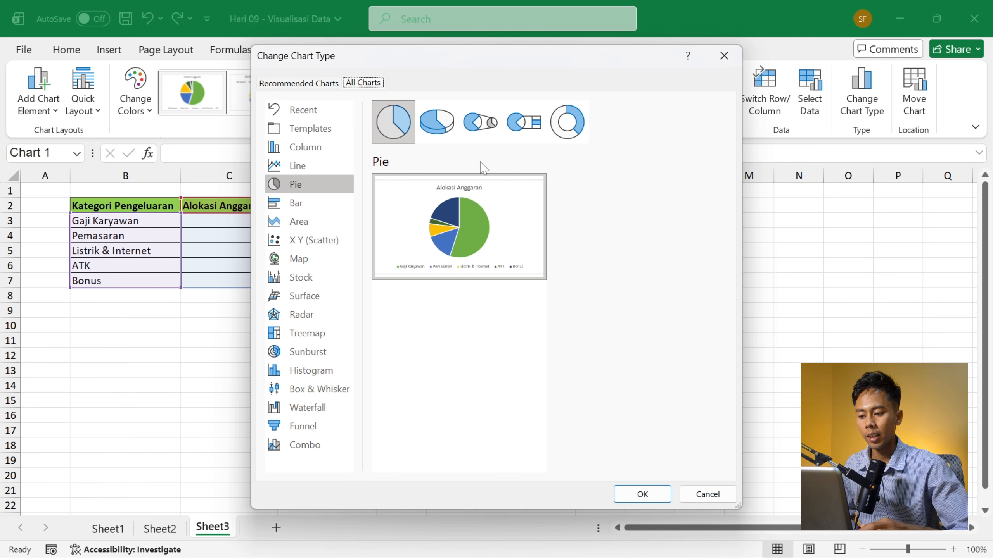
left_click(305, 207)
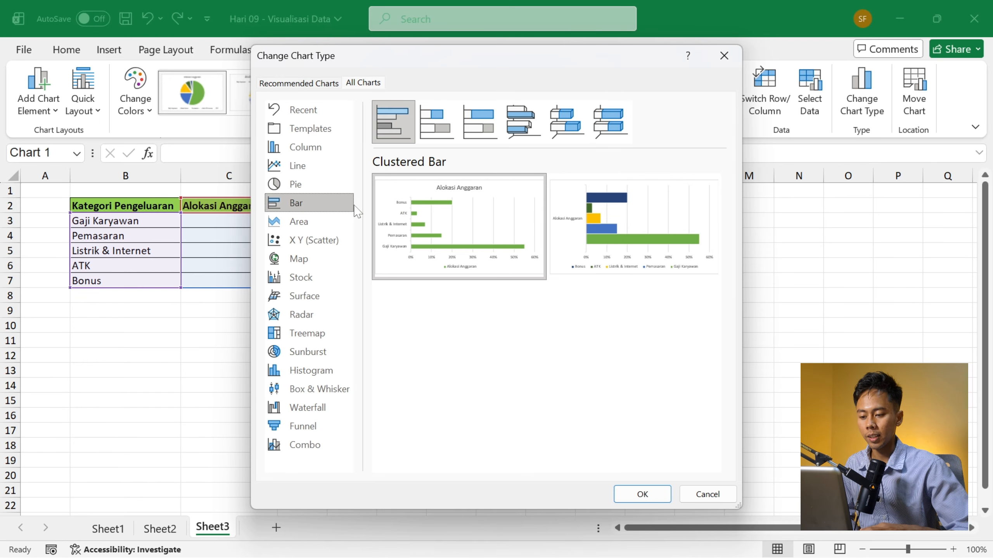
left_click(645, 495)
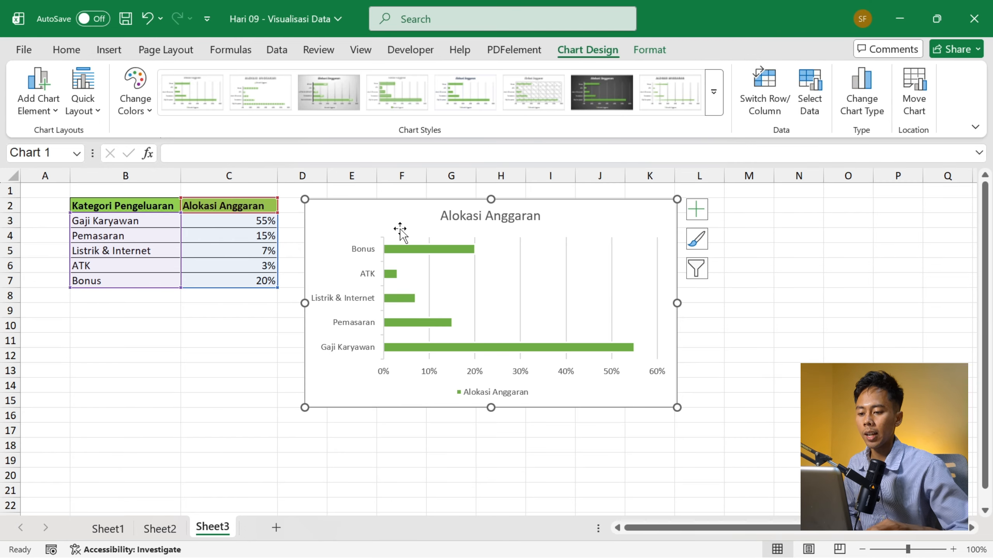